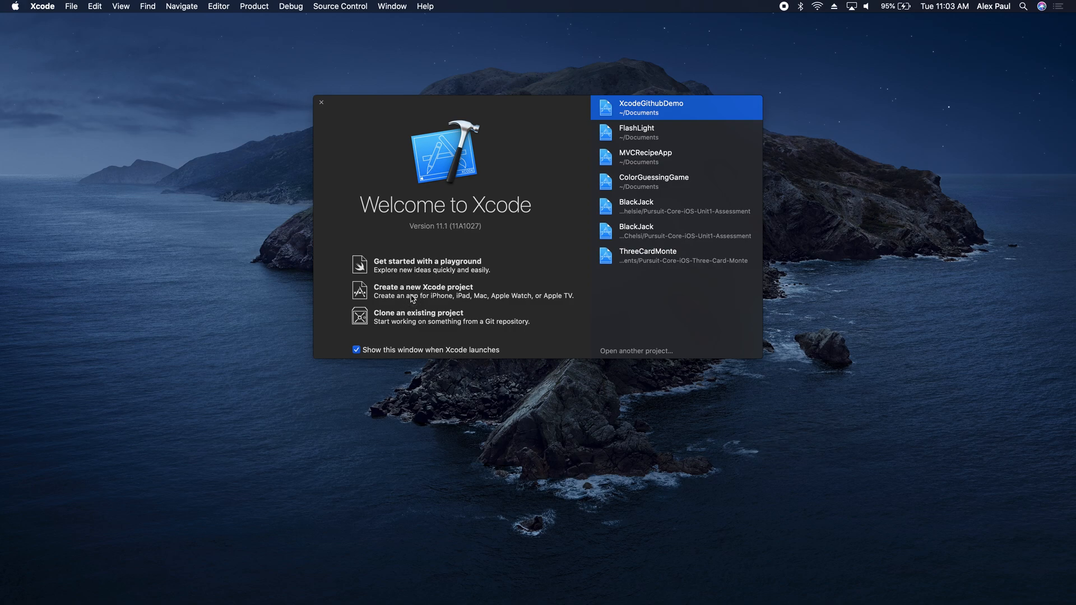
- Choose 'Create a new Xcode project' in the Welcome to Xcode window
{"action": "left_click", "coordinate": [413, 299]}
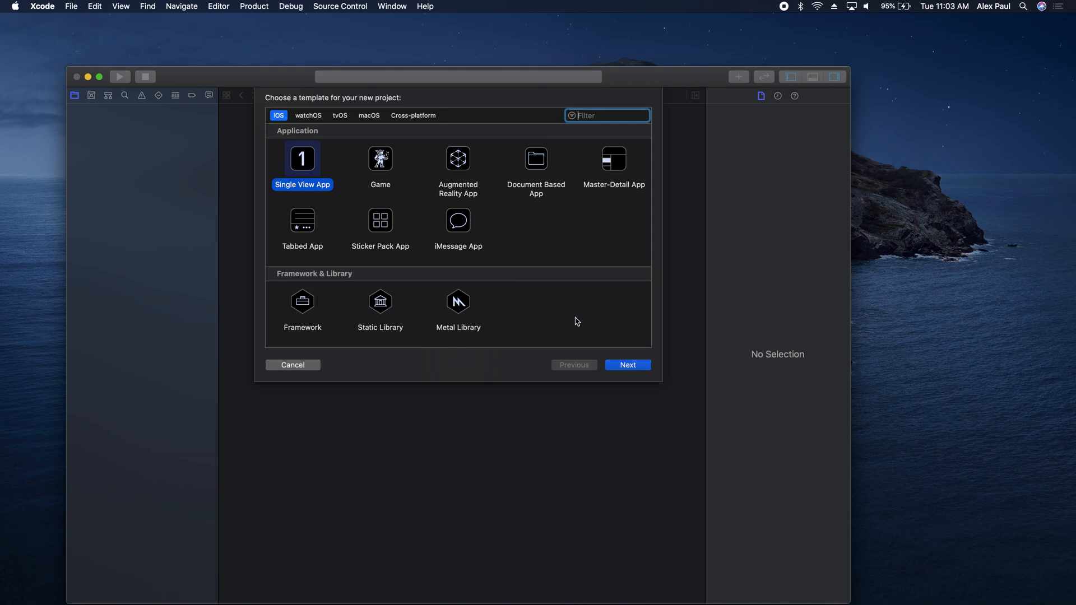
- Pick the Single View App template and name the product XcodeGithubDemo
{"action": "left_click", "coordinate": [645, 366]}
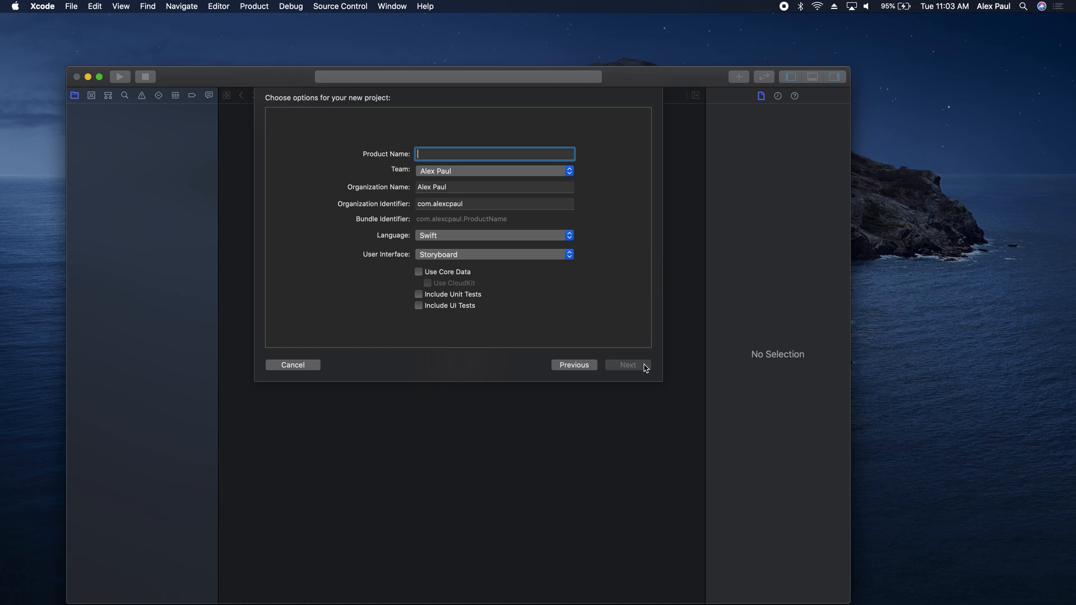
{"action": "type", "text": "Fla"}
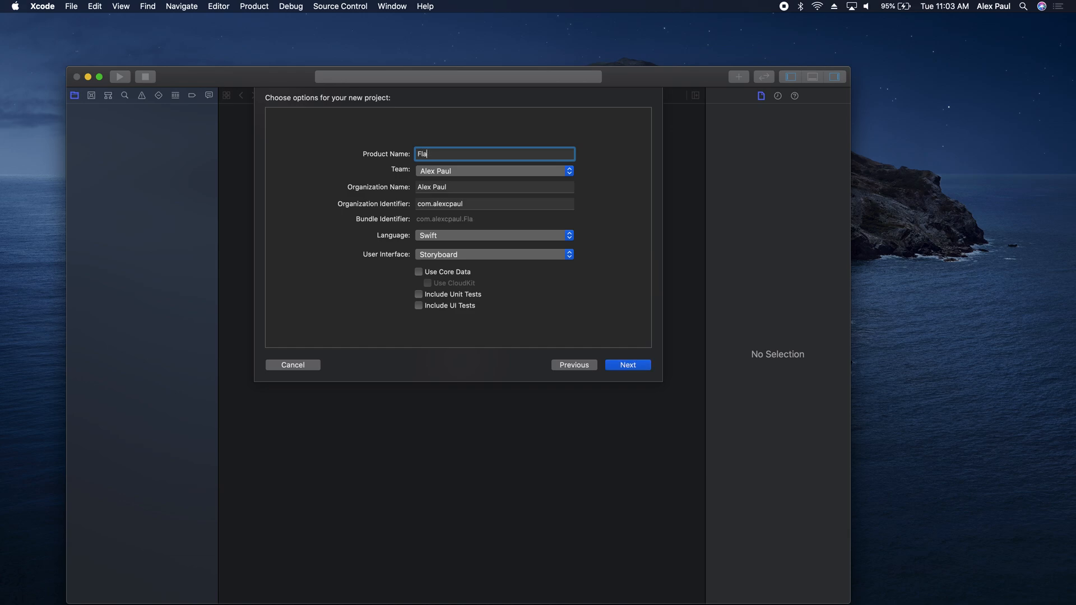
{"action": "type", "text": "hsh"}
{"action": "key", "text": "BackSpace"}
{"action": "key", "text": "BackSpace"}
{"action": "key", "text": "BackSpace"}
{"action": "key", "text": "BackSpace"}
{"action": "key", "text": "BackSpace"}
{"action": "type", "text": "Xcod"}
{"action": "key", "text": "BackSpace"}
{"action": "key", "text": "BackSpace"}
{"action": "type", "text": "odeGithubDemo"}
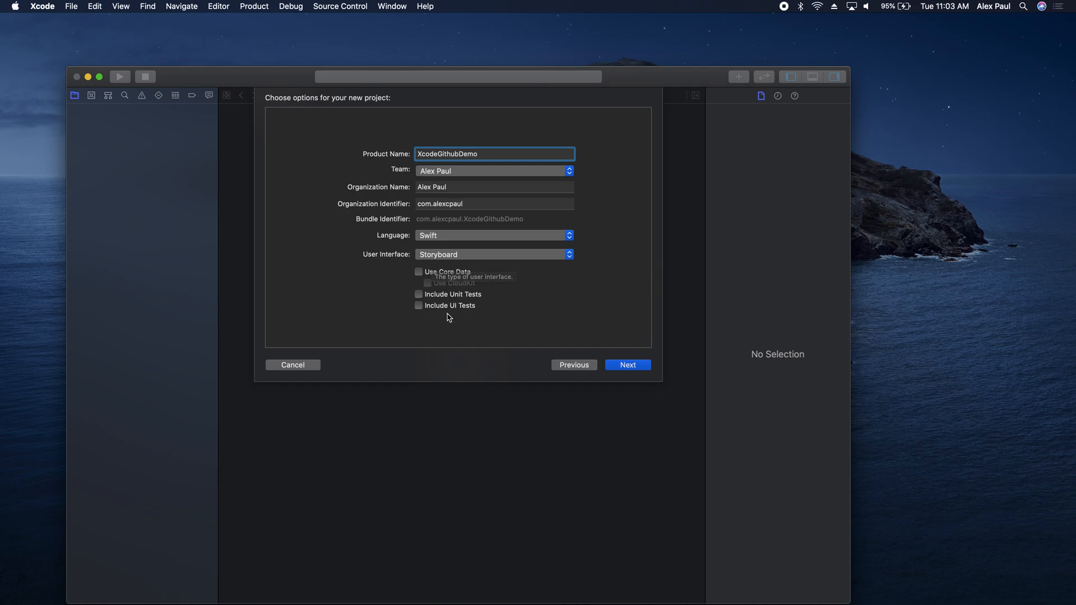
- Accept the XcodeGithubDemo options, keeping Swift and Storyboard, to reach the save dialog
{"action": "left_click", "coordinate": [625, 367]}
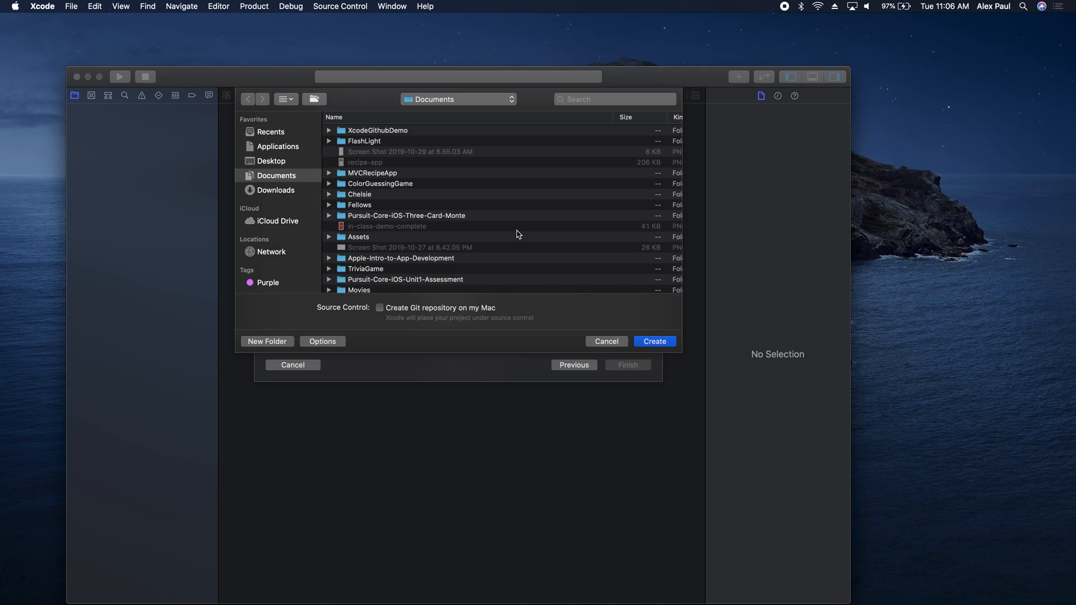
- Create the project on the Desktop with 'Create Git repository' left unchecked
{"action": "left_click", "coordinate": [276, 162]}
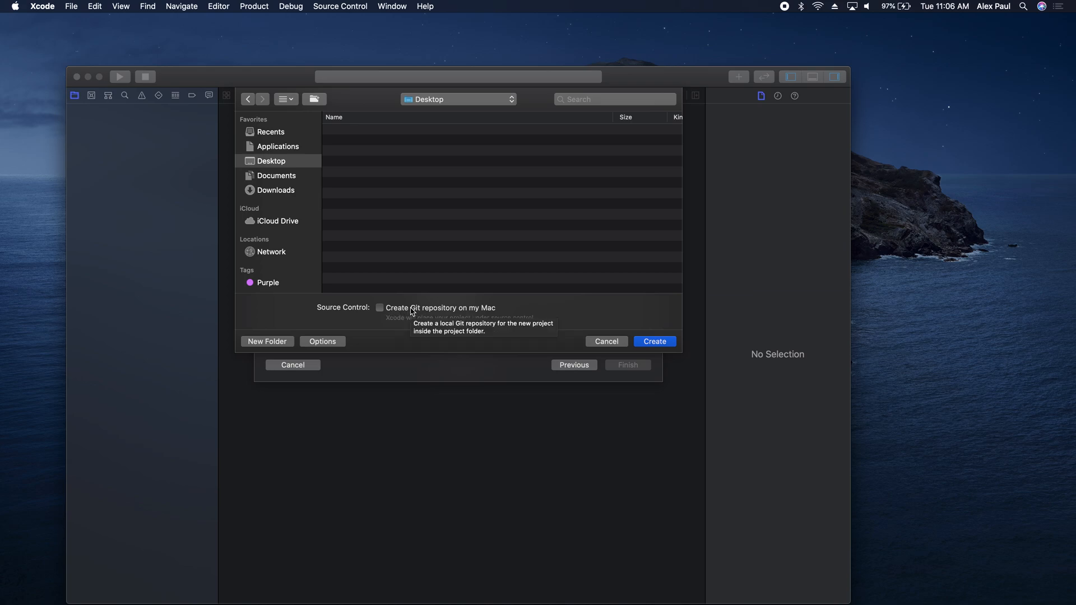
{"action": "left_click", "coordinate": [659, 343]}
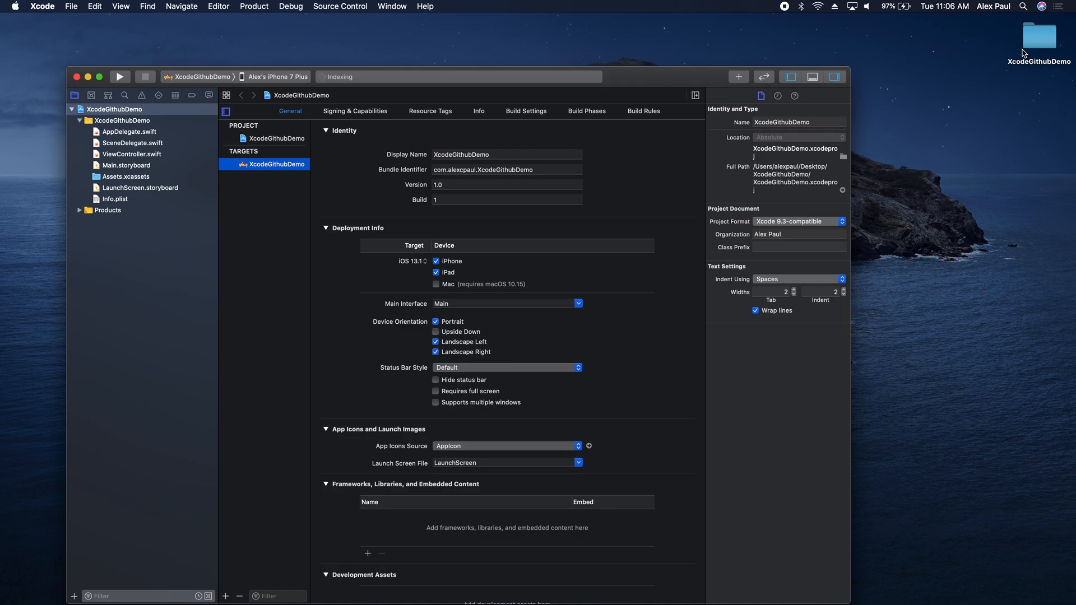
- Zoom the XcodeGithubDemo window to fill the screen and open the Xcode menu
{"action": "double_click", "coordinate": [650, 76]}
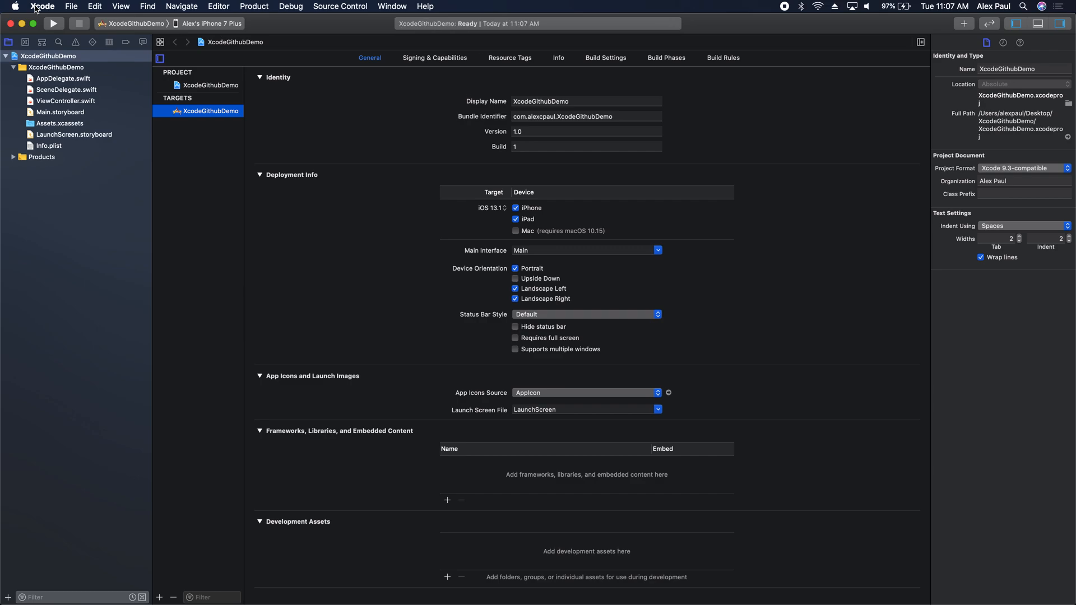
{"action": "left_click", "coordinate": [35, 8]}
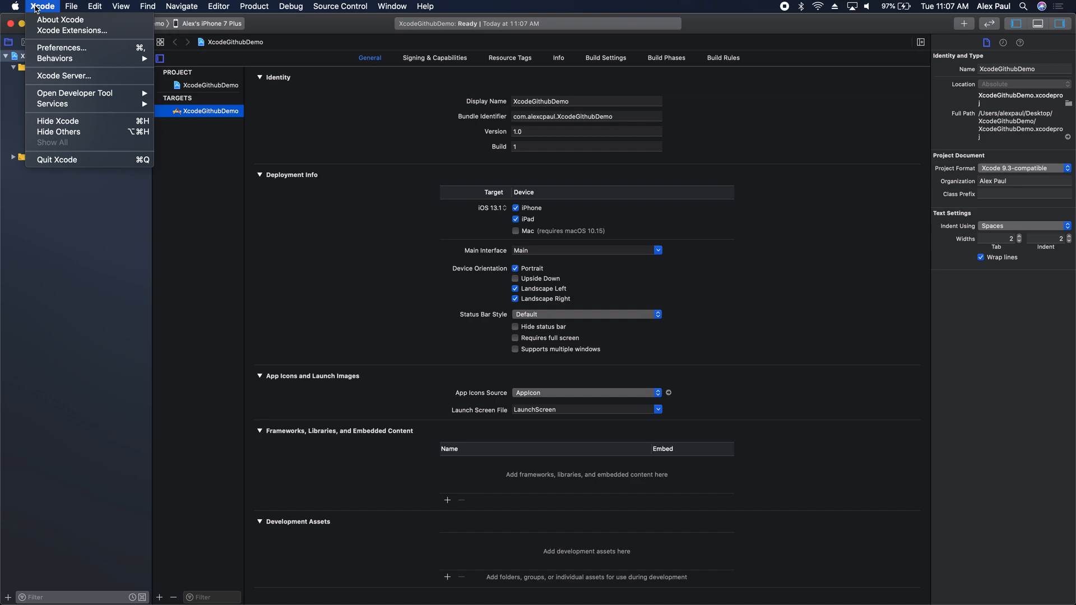
- Open Preferences, look through General and Fonts & Colors, and finish on Accounts
{"action": "left_click", "coordinate": [60, 49]}
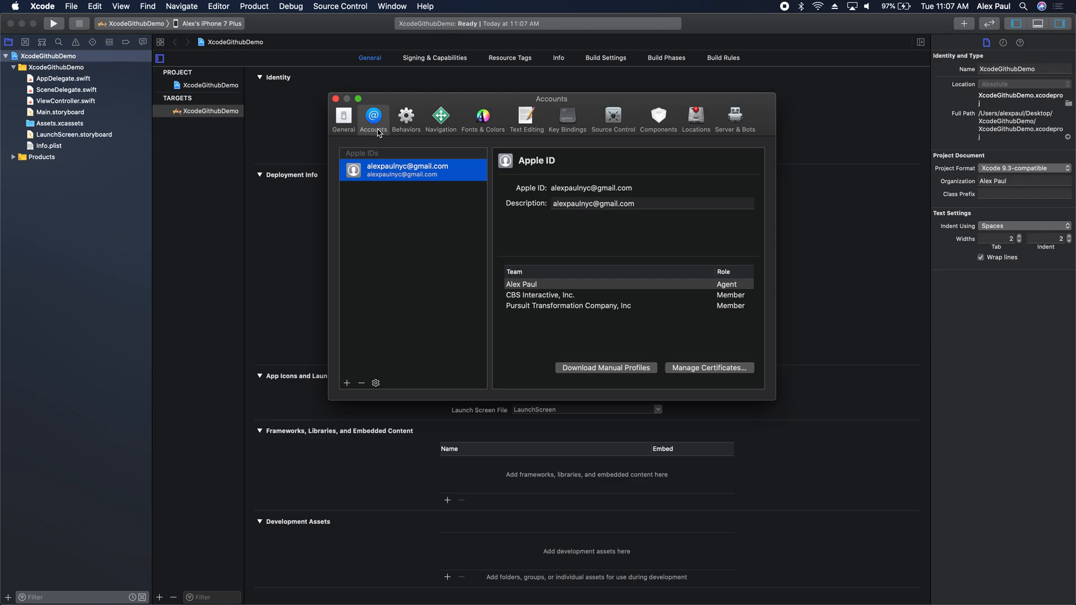
{"action": "left_click", "coordinate": [344, 122]}
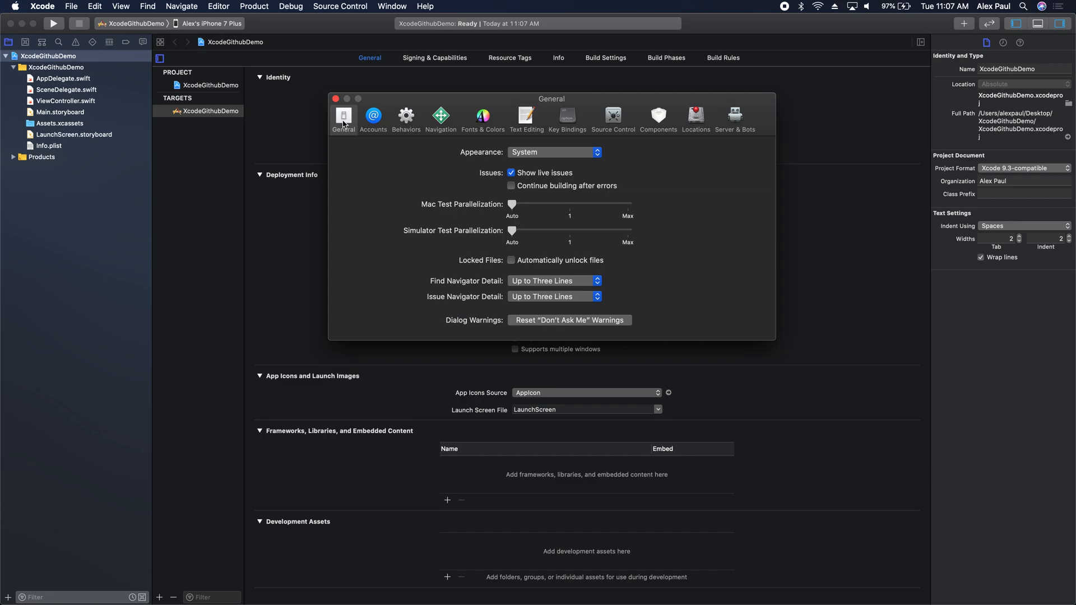
{"action": "left_click", "coordinate": [372, 120]}
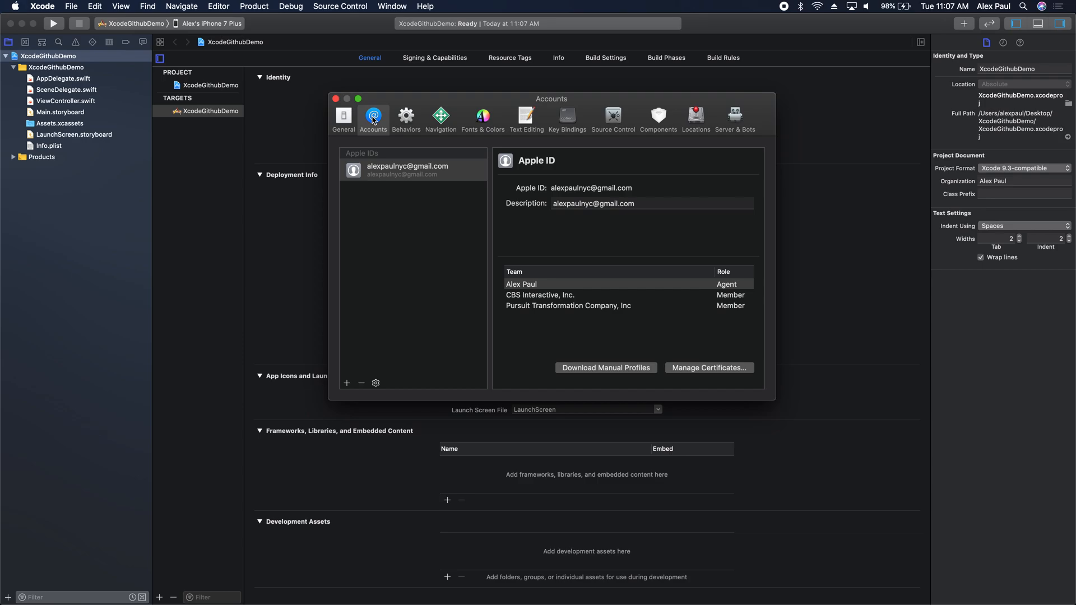
{"action": "left_click", "coordinate": [482, 122]}
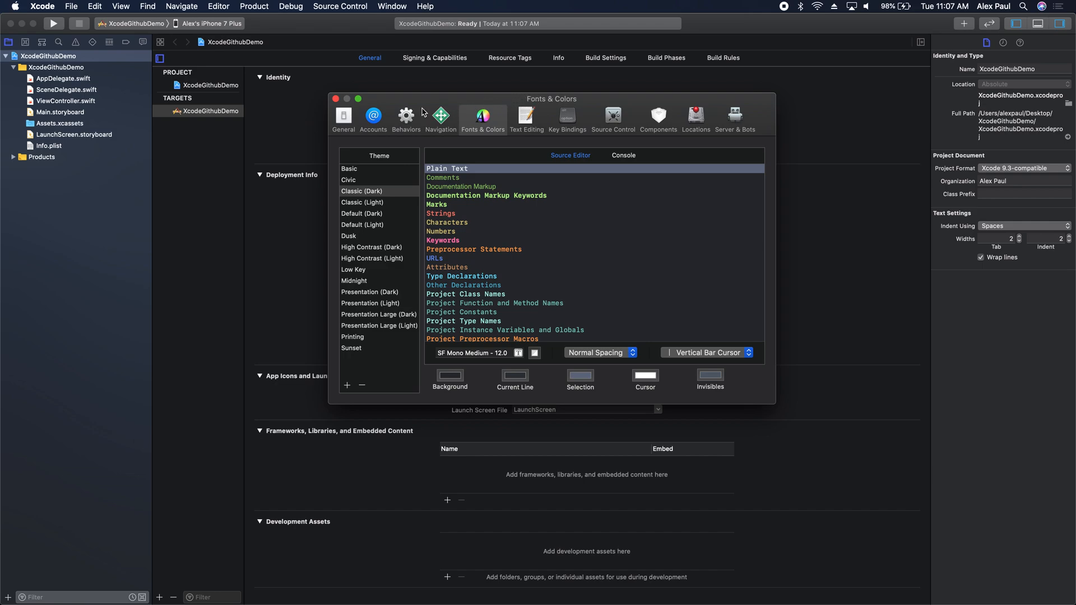
{"action": "left_click", "coordinate": [373, 120]}
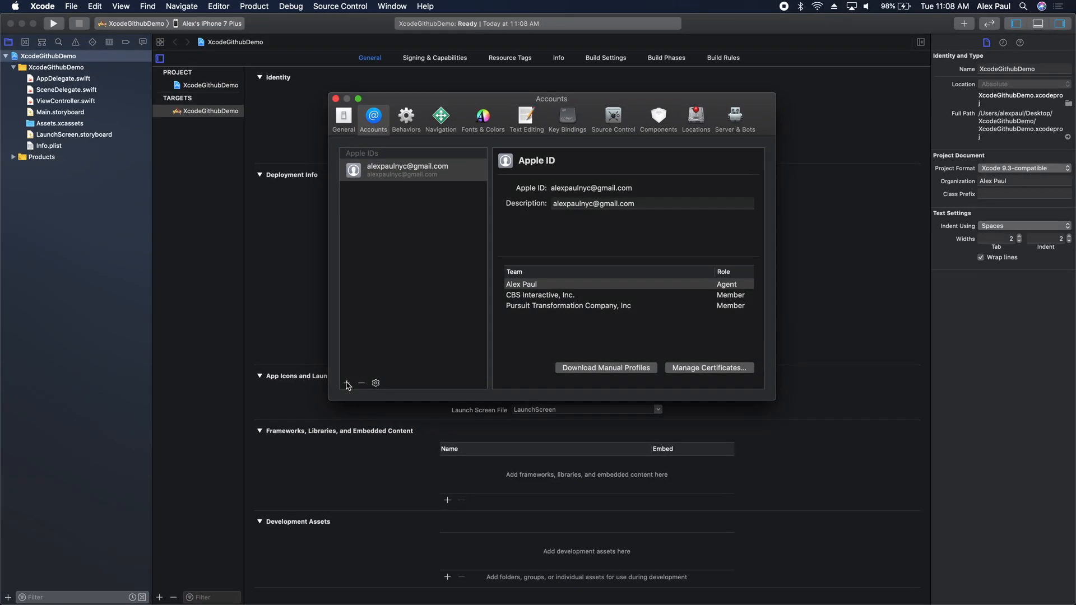
- Add a new account with GitHub chosen as the account type
{"action": "left_click", "coordinate": [347, 383]}
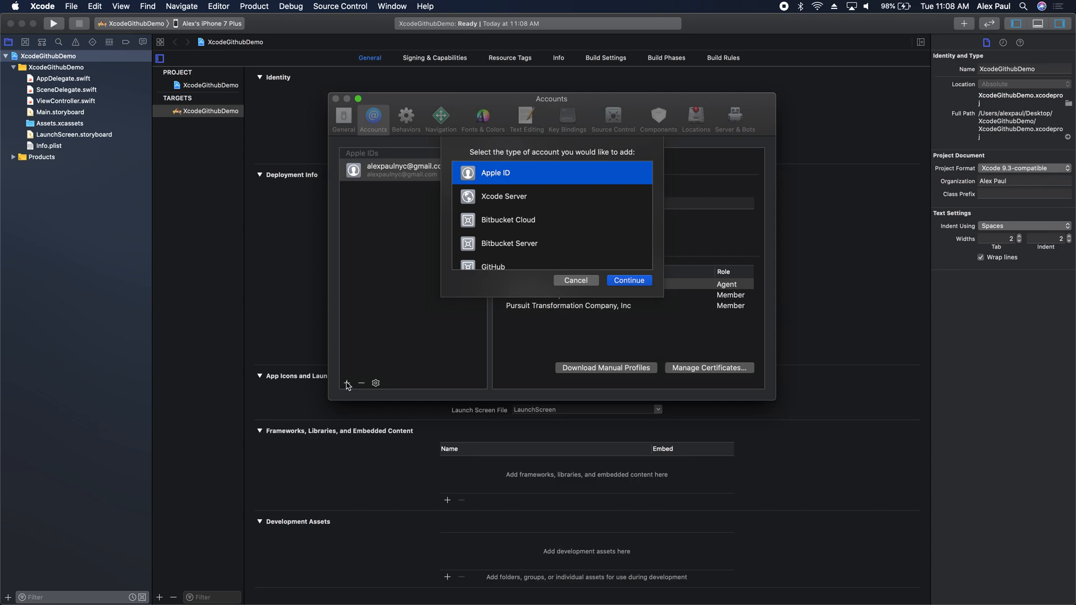
{"action": "key", "text": "Down"}
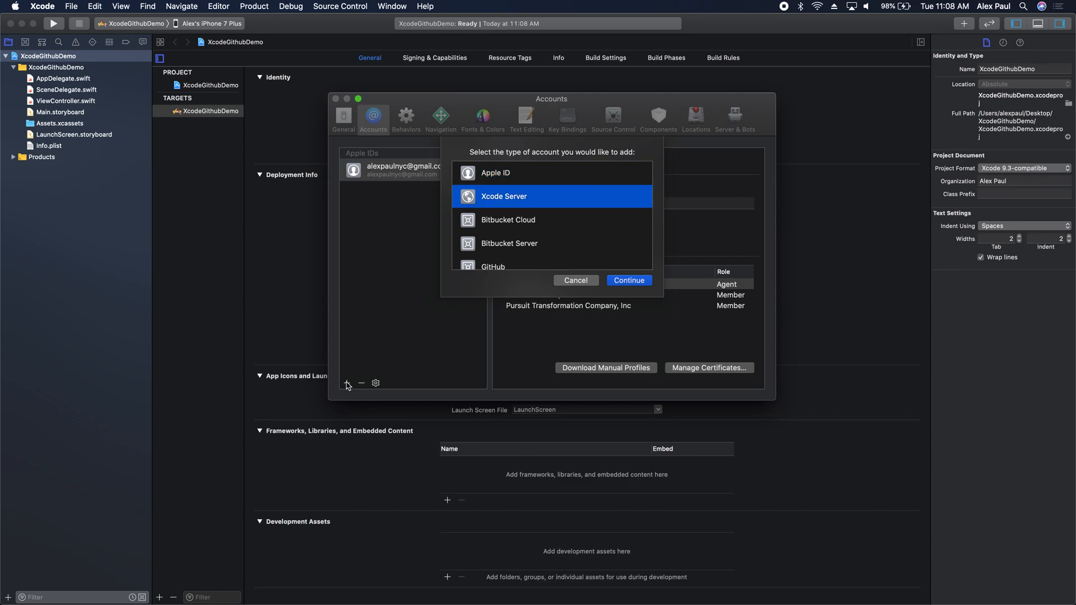
{"action": "key", "text": "Down"}
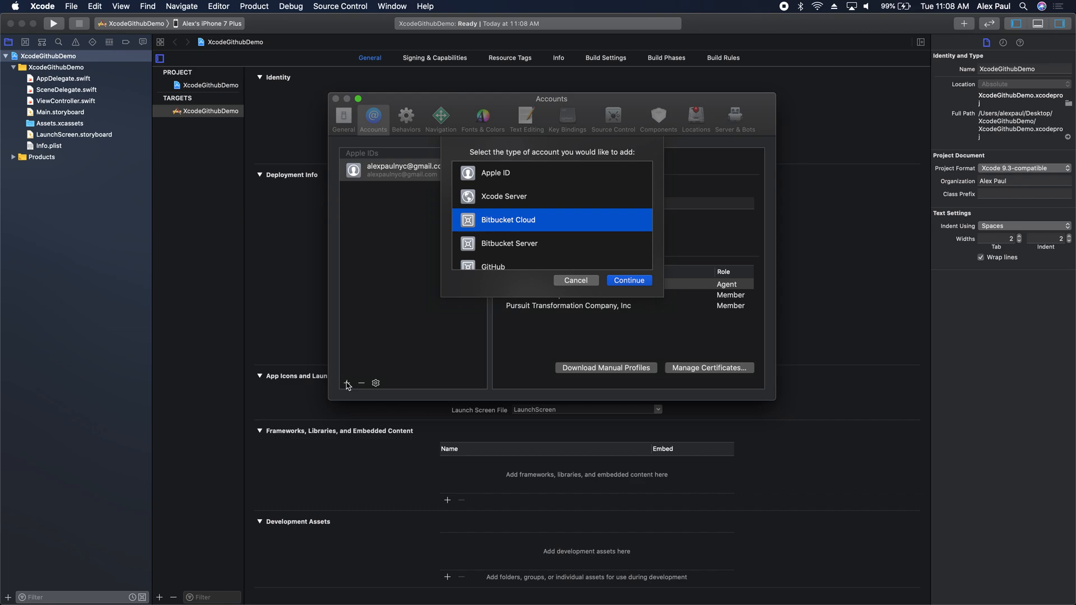
{"action": "key", "text": "Down"}
{"action": "key", "text": "Down"}
{"action": "key", "text": "Down"}
{"action": "key", "text": "Down"}
{"action": "key", "text": "Down"}
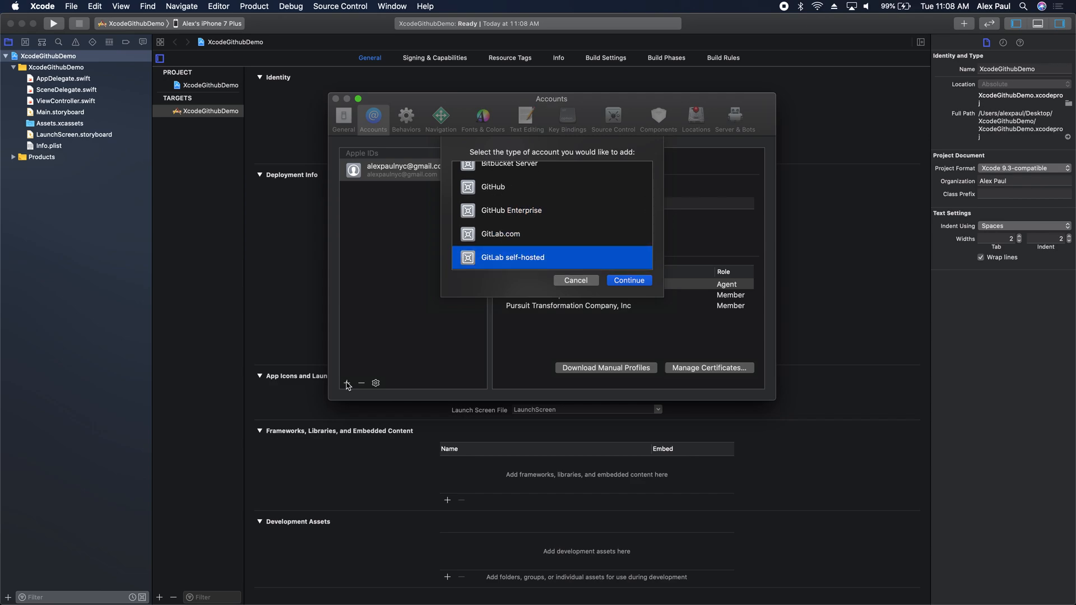
{"action": "key", "text": "Up"}
{"action": "key", "text": "Up"}
{"action": "key", "text": "Up"}
{"action": "key", "text": "Up"}
{"action": "key", "text": "Down"}
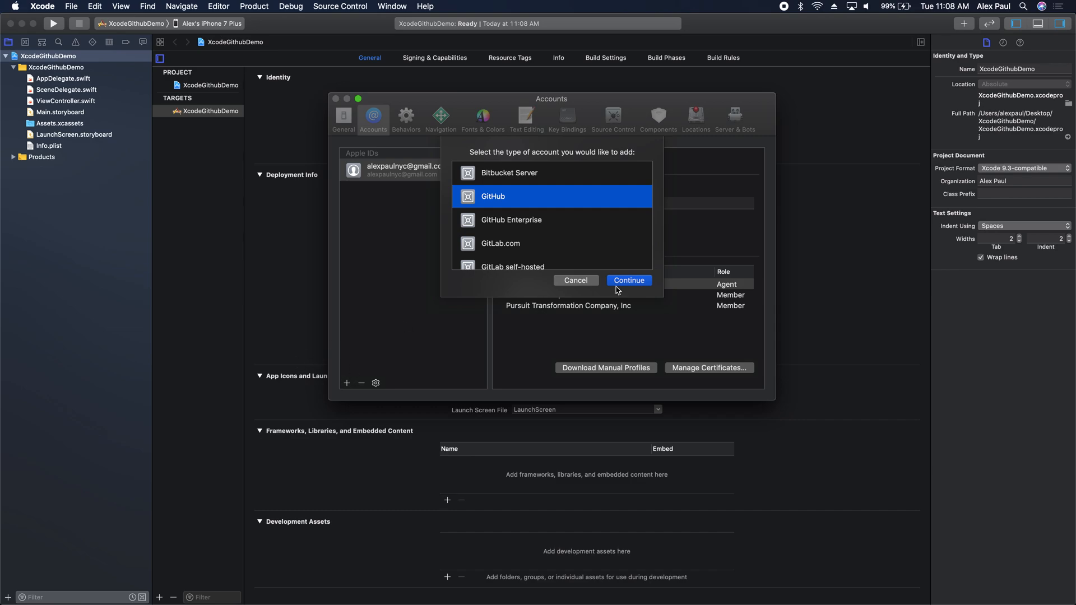
{"action": "left_click", "coordinate": [643, 279]}
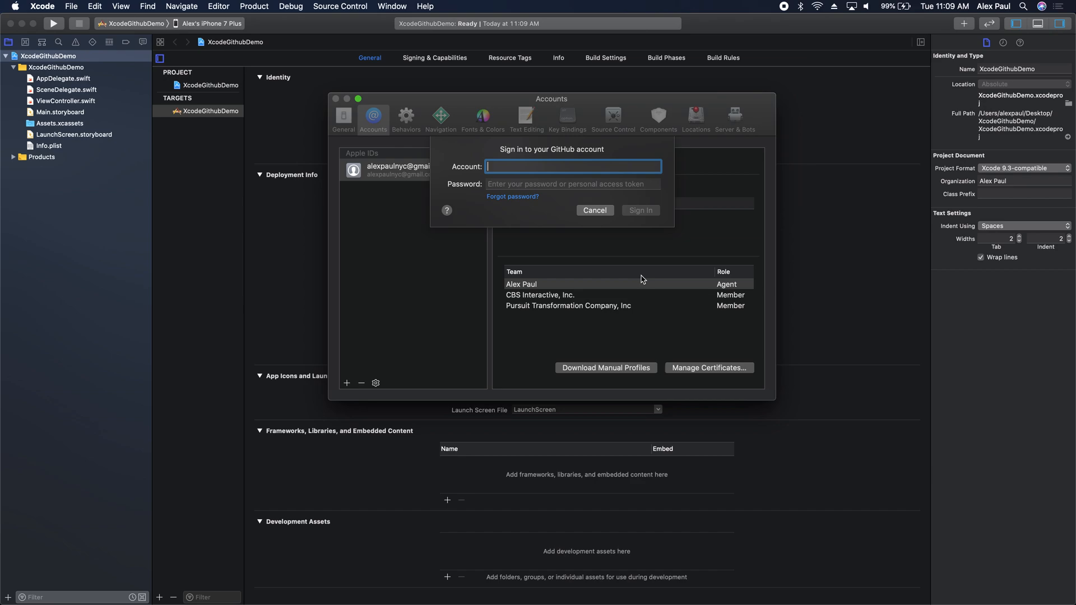
- Enter the GitHub username and password and sign in
{"action": "type", "text": "alexpua"}
{"action": "left_click", "coordinate": [515, 182]}
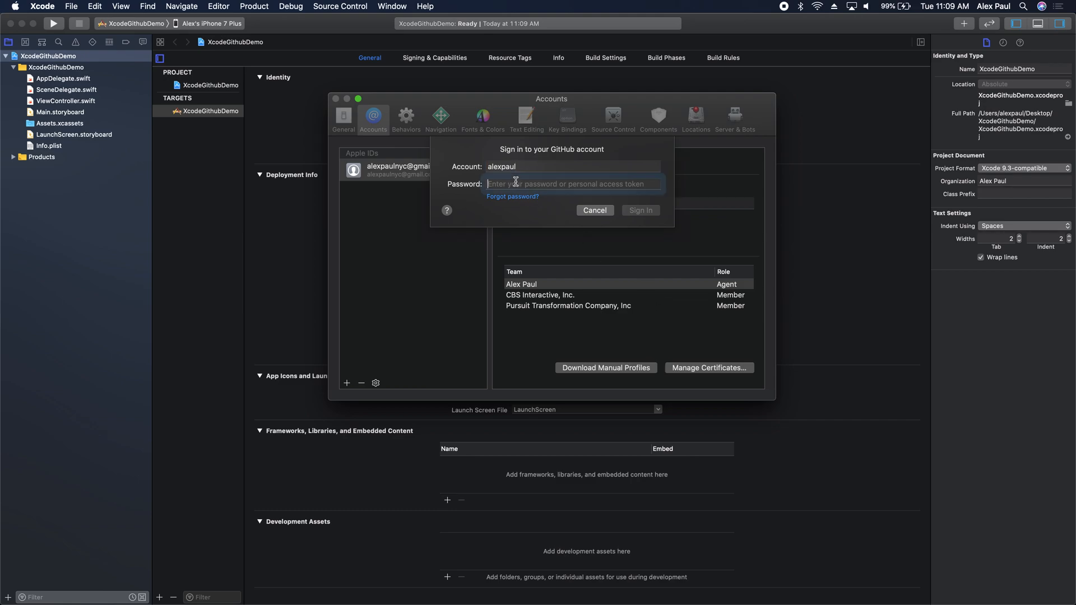
{"action": "type", "text": "••••••••••••"}
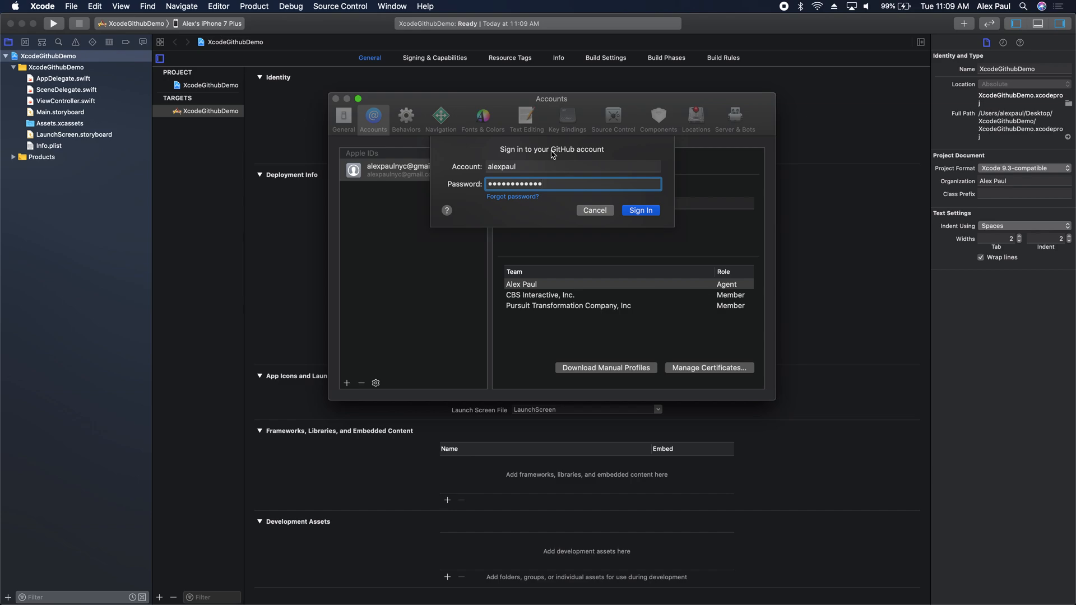
{"action": "left_click", "coordinate": [642, 211]}
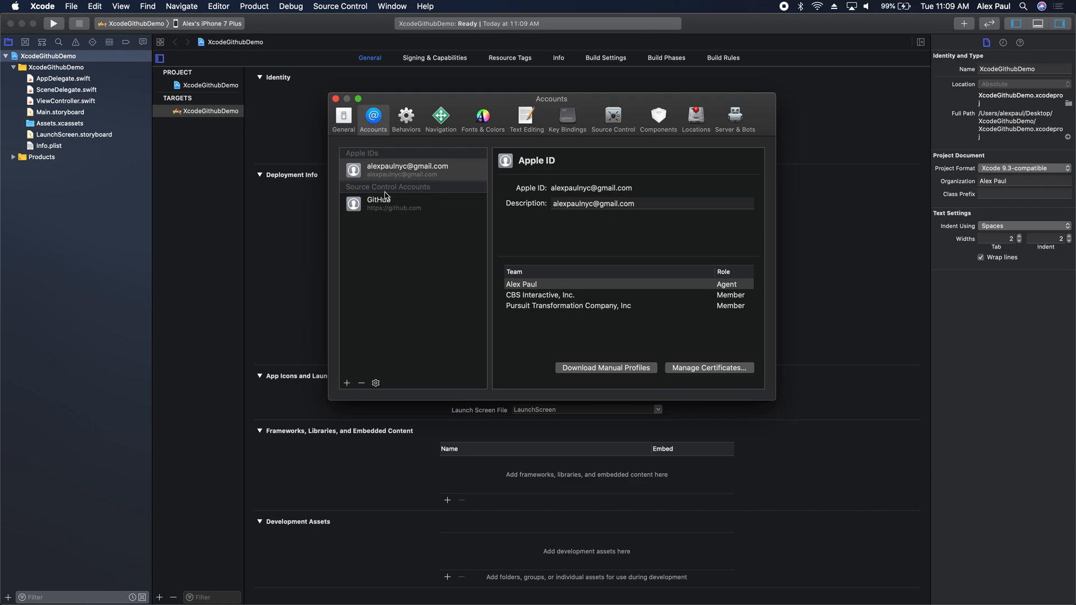
- Select the GitHub account to show its HTTPS clone setting with no SSH key
{"action": "left_click", "coordinate": [394, 209]}
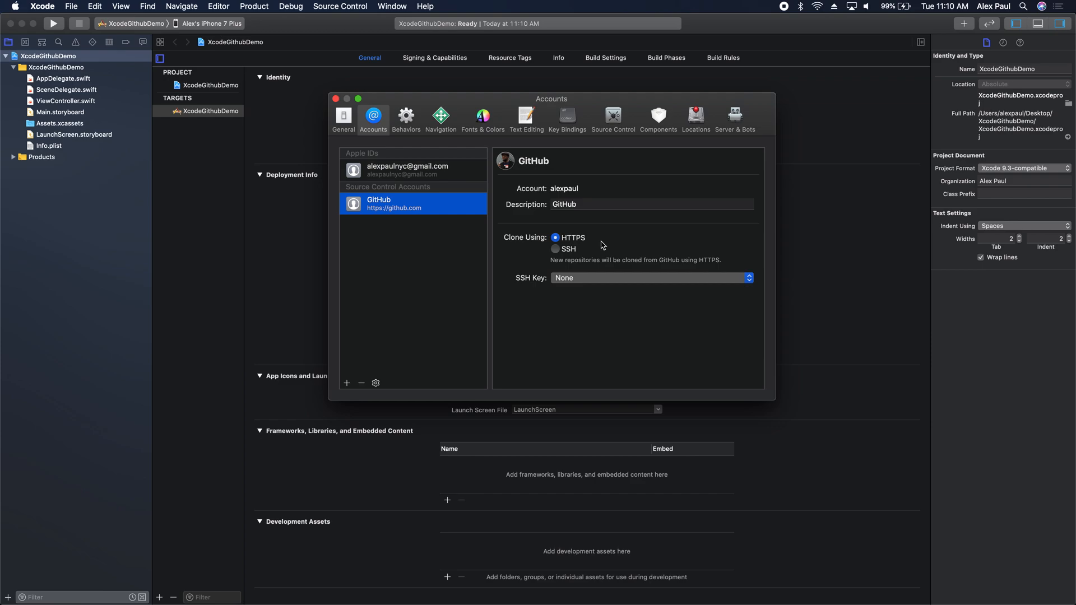
- Close the Preferences window and open the Source Control menu
{"action": "left_click", "coordinate": [335, 99]}
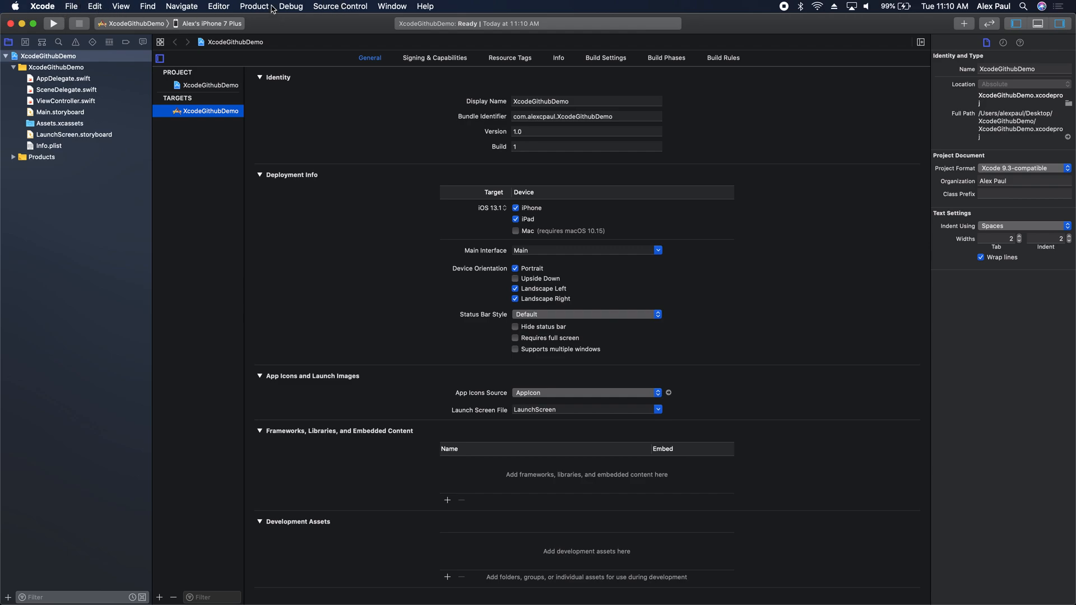
{"action": "left_click", "coordinate": [346, 8]}
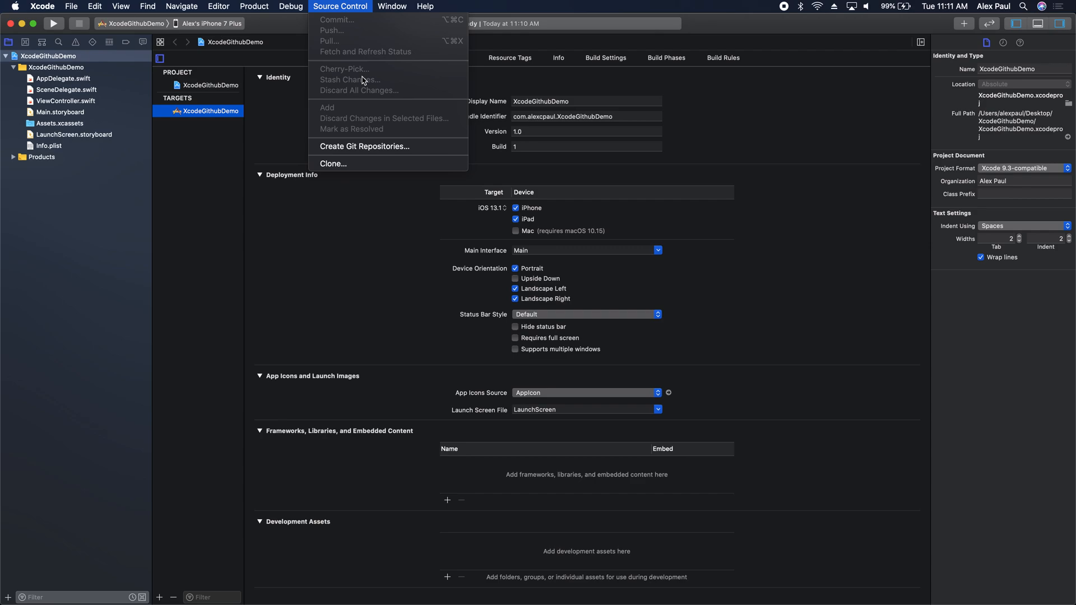
- Create a Git repository for the XcodeGithubDemo project with Source Control > Create Git Repositories
{"action": "left_click", "coordinate": [348, 146]}
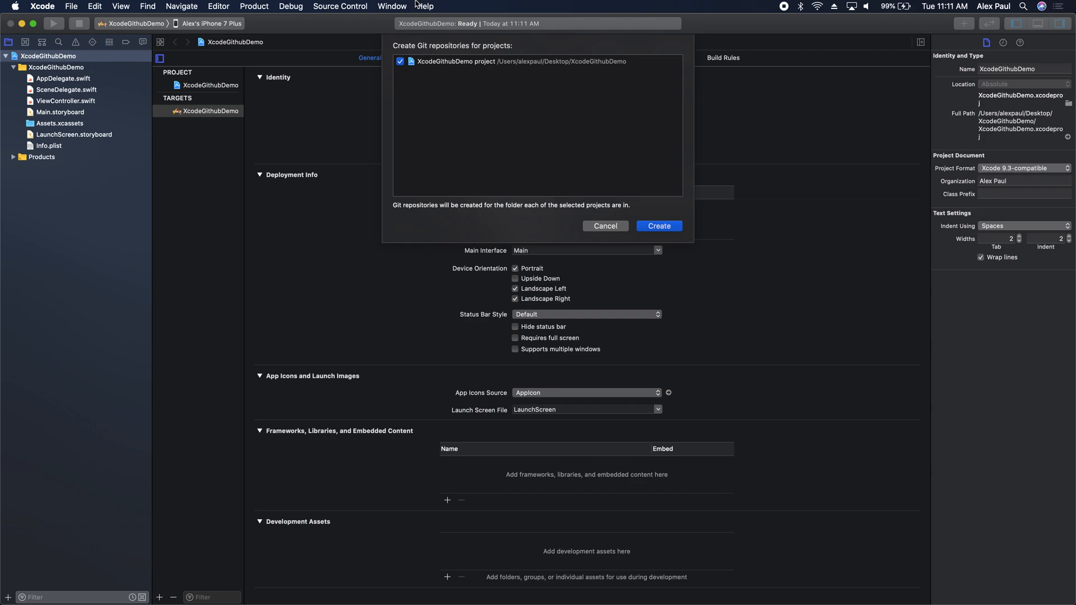
{"action": "left_click", "coordinate": [669, 227]}
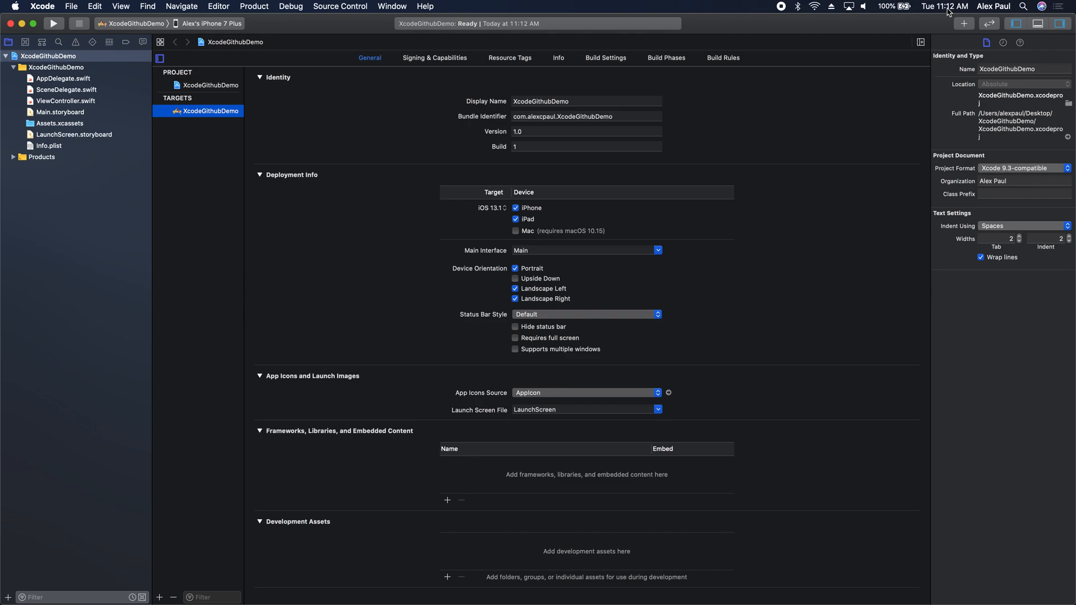
{"action": "left_click", "coordinate": [1016, 25]}
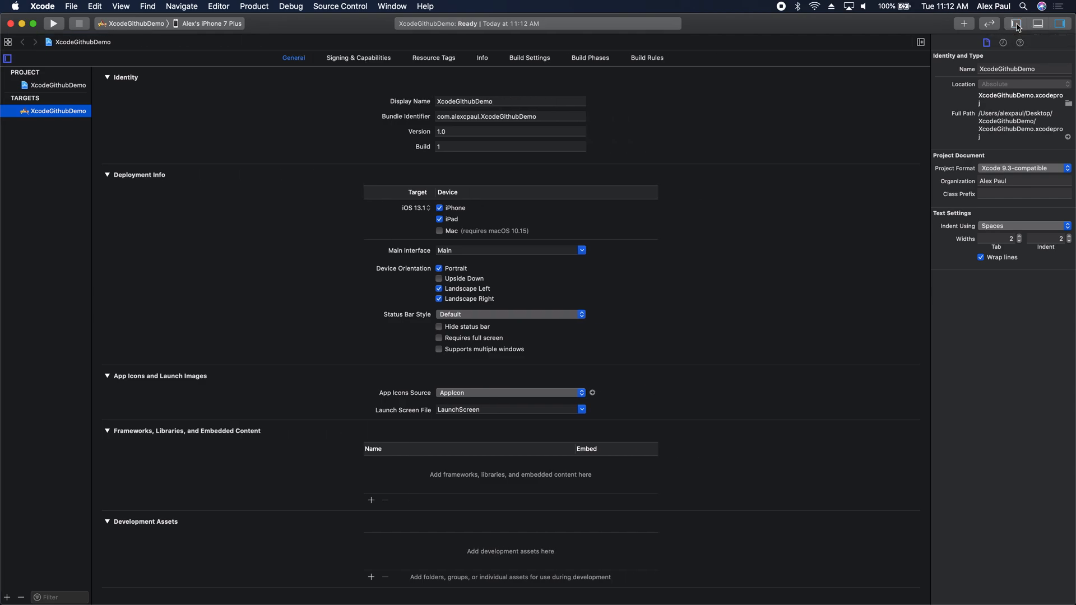
{"action": "left_click", "coordinate": [1016, 25]}
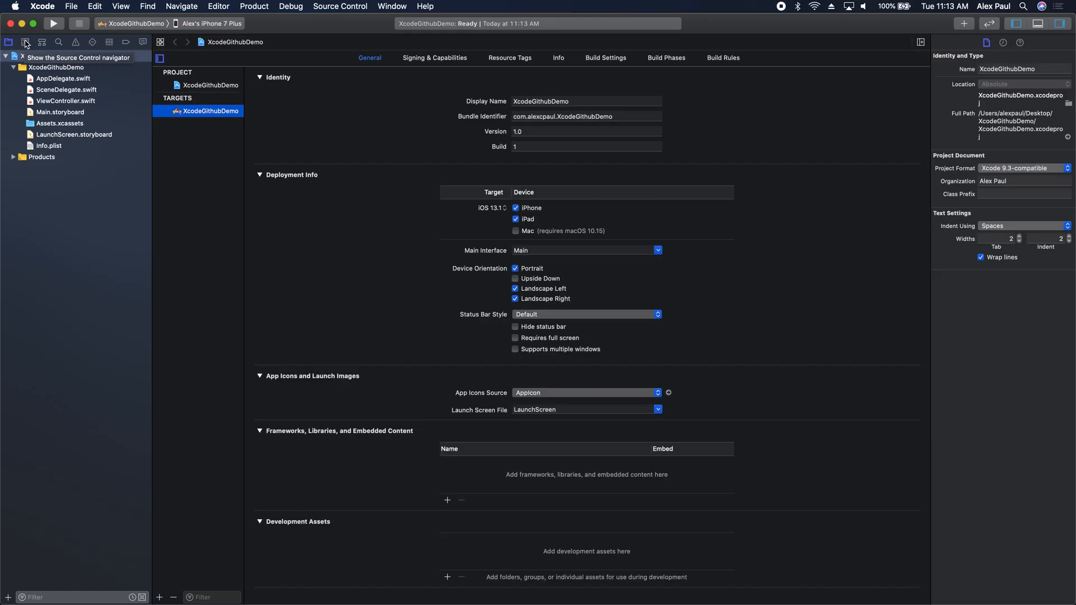
- Select the XcodeGithubDemo master repository in the Source Control navigator to see its Initial Commit
{"action": "left_click", "coordinate": [26, 43]}
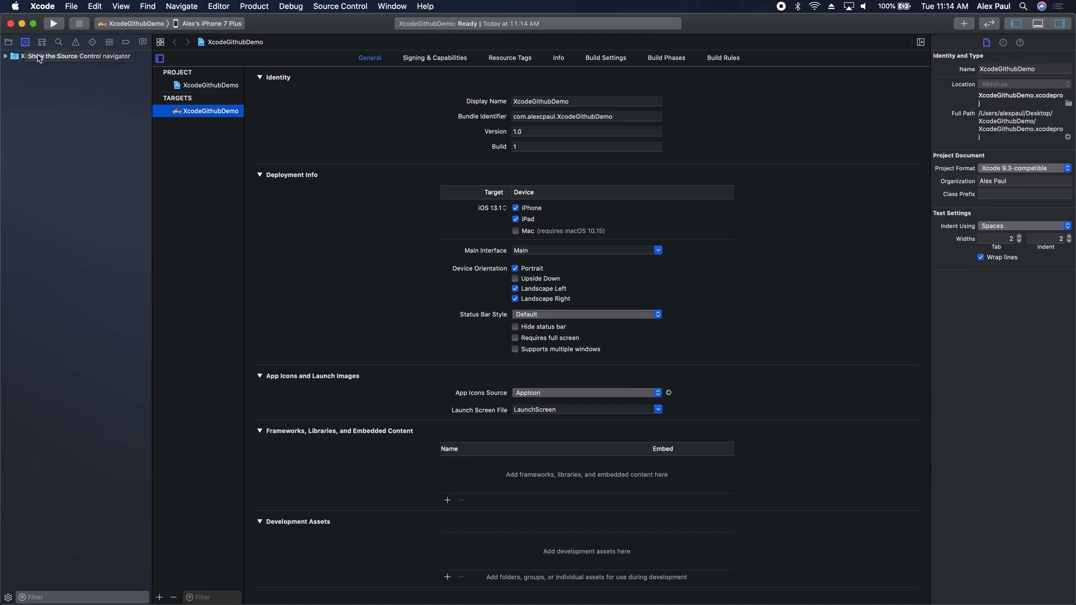
{"action": "left_click", "coordinate": [43, 58]}
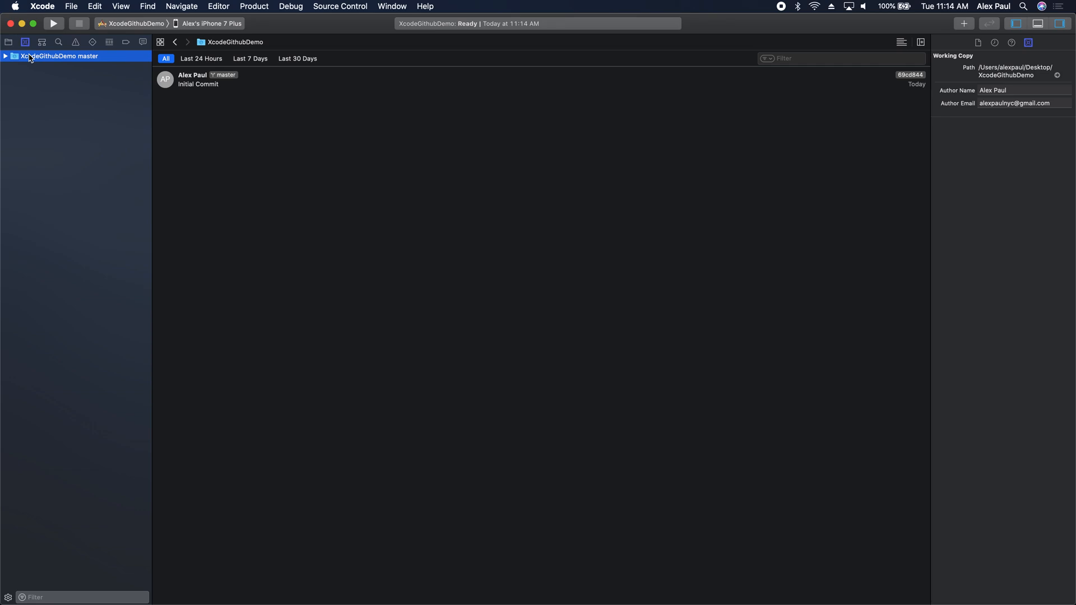
- Return to the Project navigator's file list while the master commit history stays open
{"action": "right_click", "coordinate": [61, 58]}
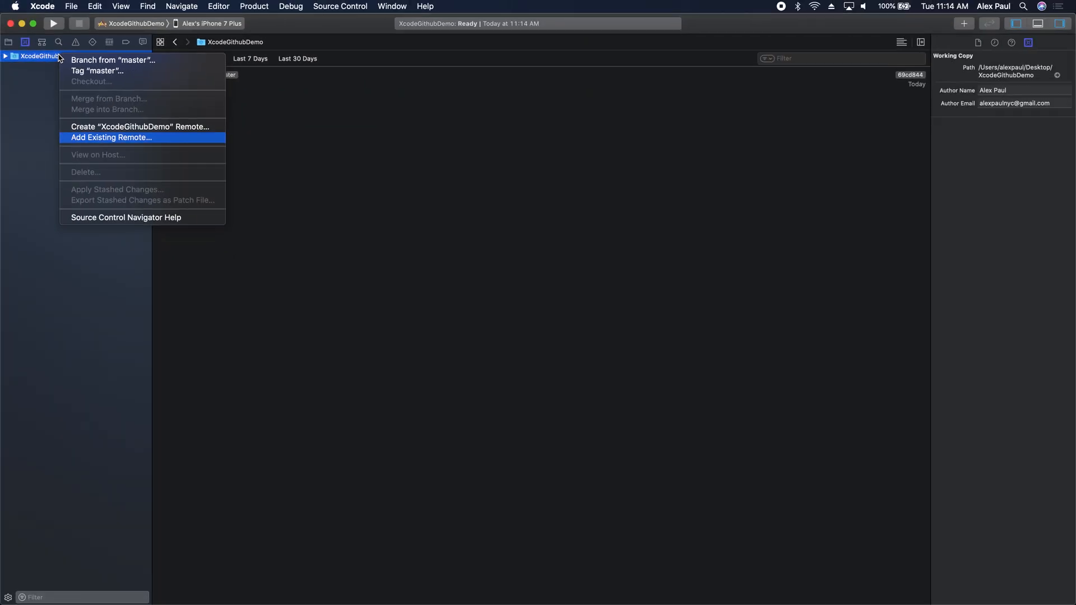
{"action": "left_click", "coordinate": [32, 87]}
{"action": "left_click", "coordinate": [8, 43]}
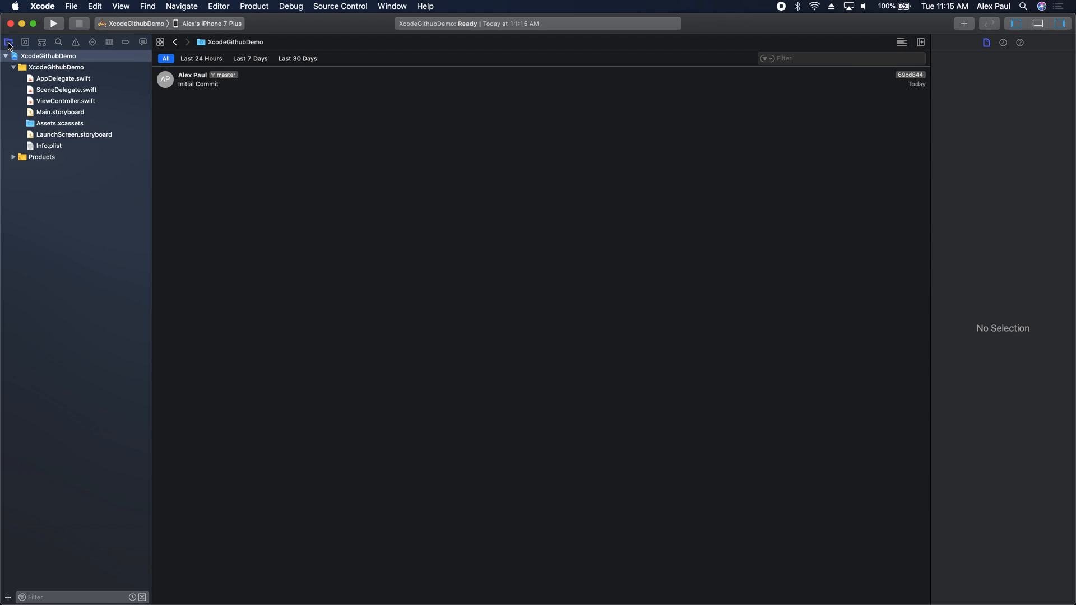
{"action": "left_click", "coordinate": [342, 7]}
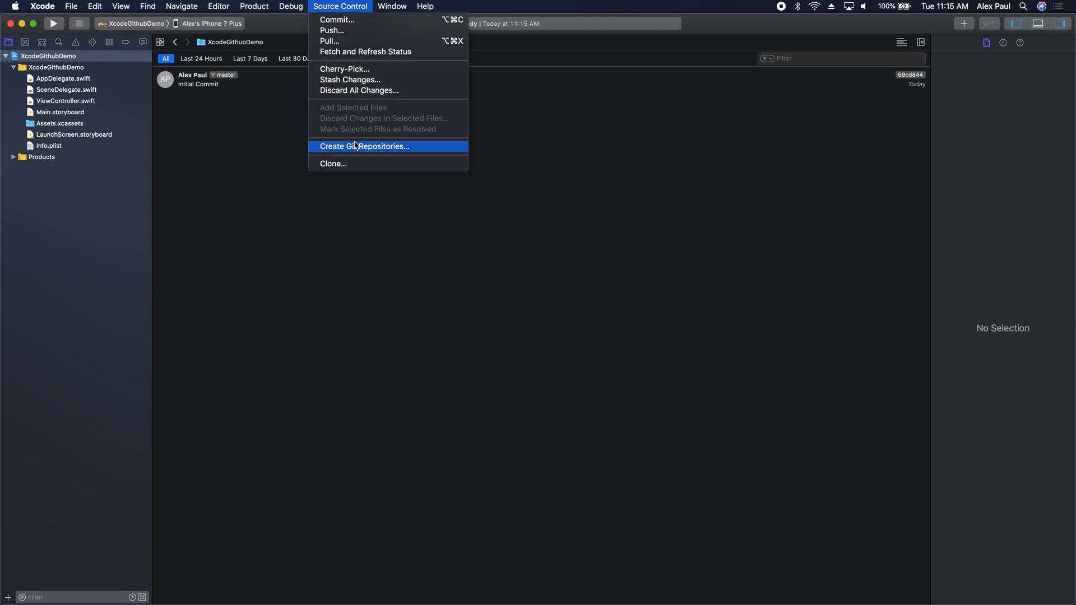
{"action": "left_click", "coordinate": [335, 287]}
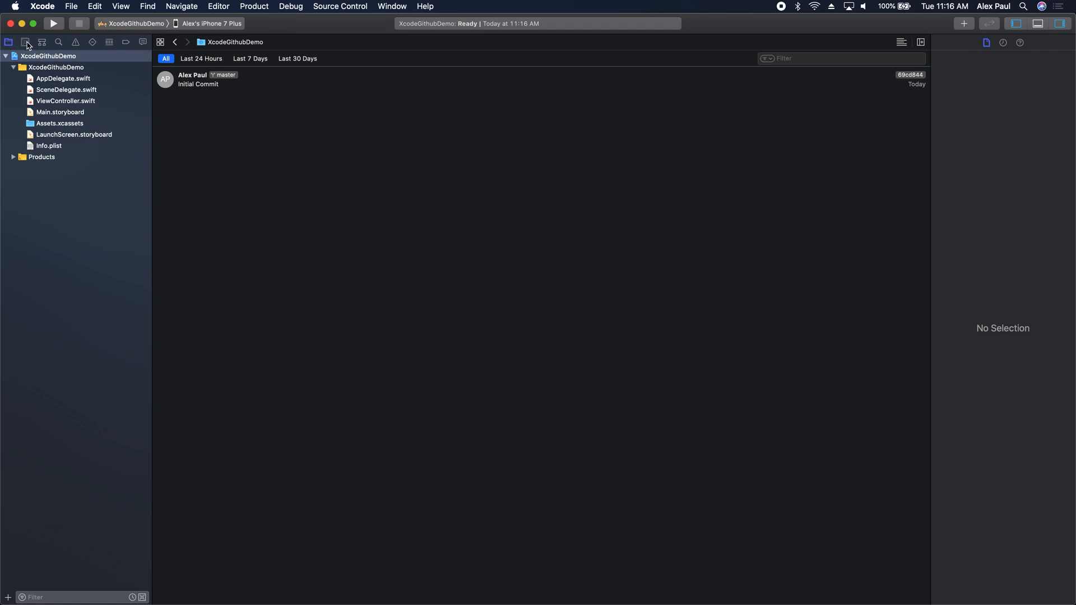
- Show the XcodeGithubDemo repository on master in the Source Control navigator
{"action": "left_click", "coordinate": [26, 44]}
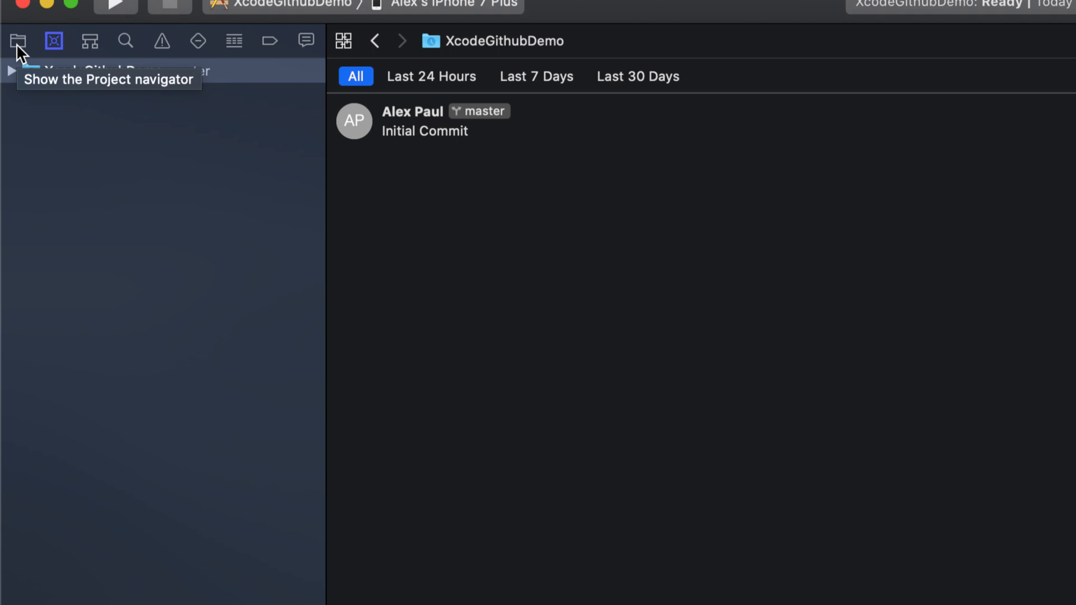
{"action": "left_click", "coordinate": [16, 45]}
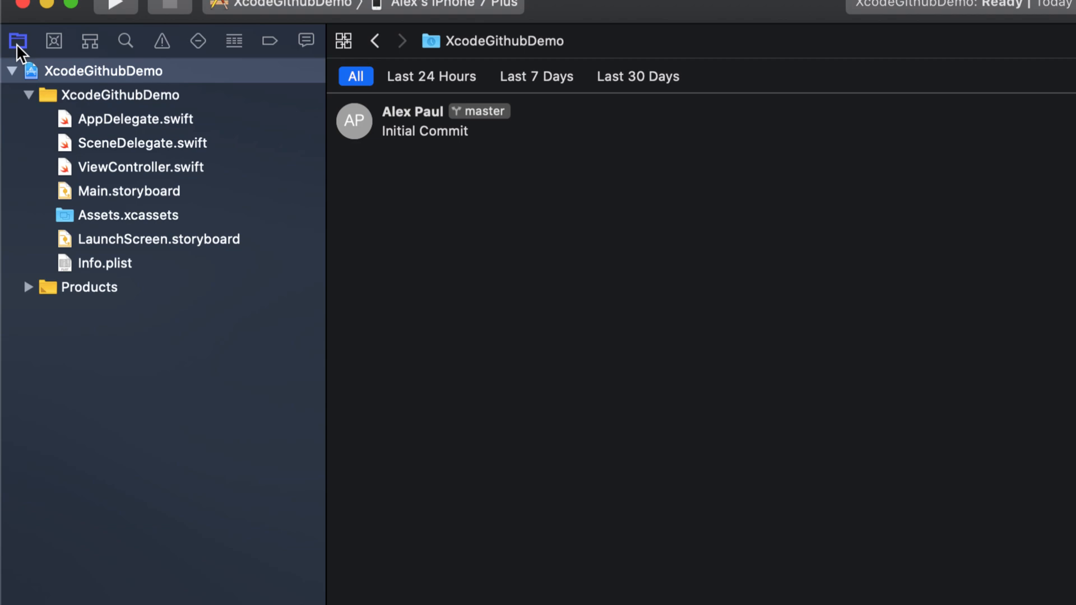
{"action": "left_click", "coordinate": [55, 41]}
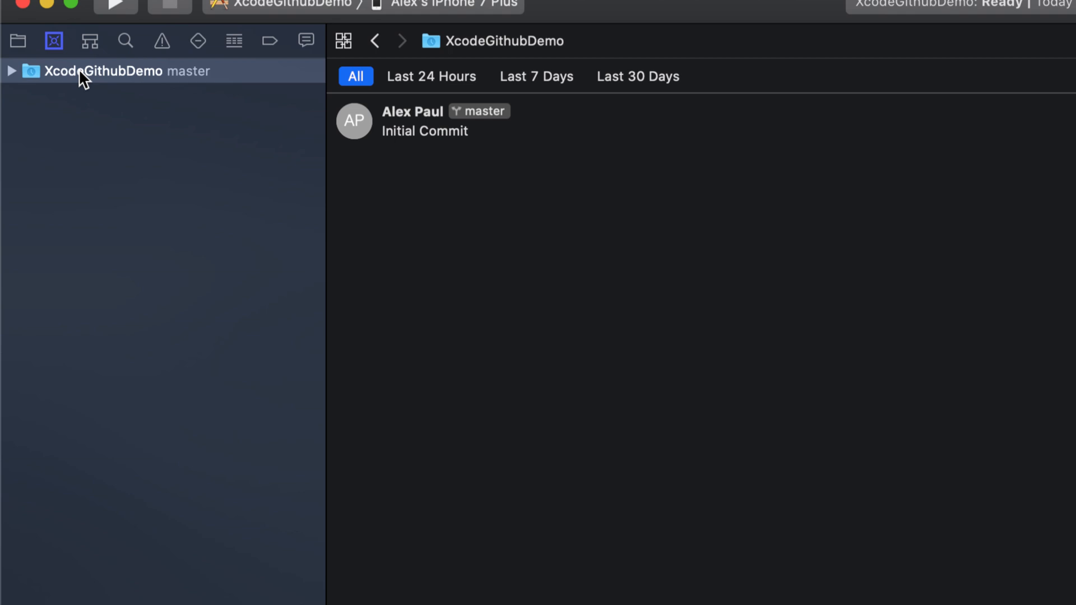
- Start a new GitHub remote for XcodeGithubDemo and focus its Description field
{"action": "right_click", "coordinate": [33, 72]}
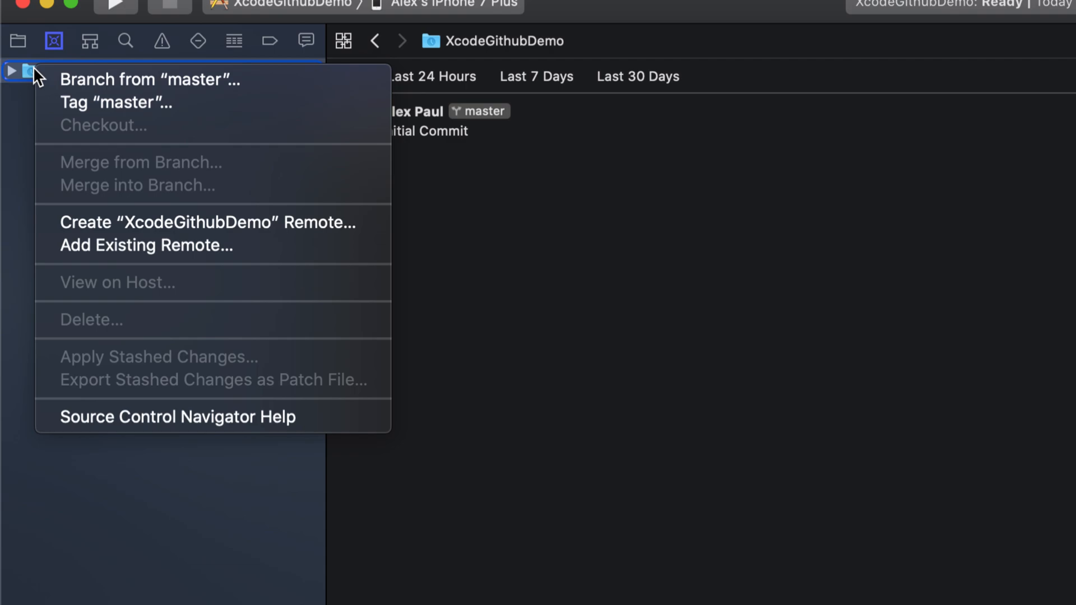
{"action": "left_click", "coordinate": [120, 219]}
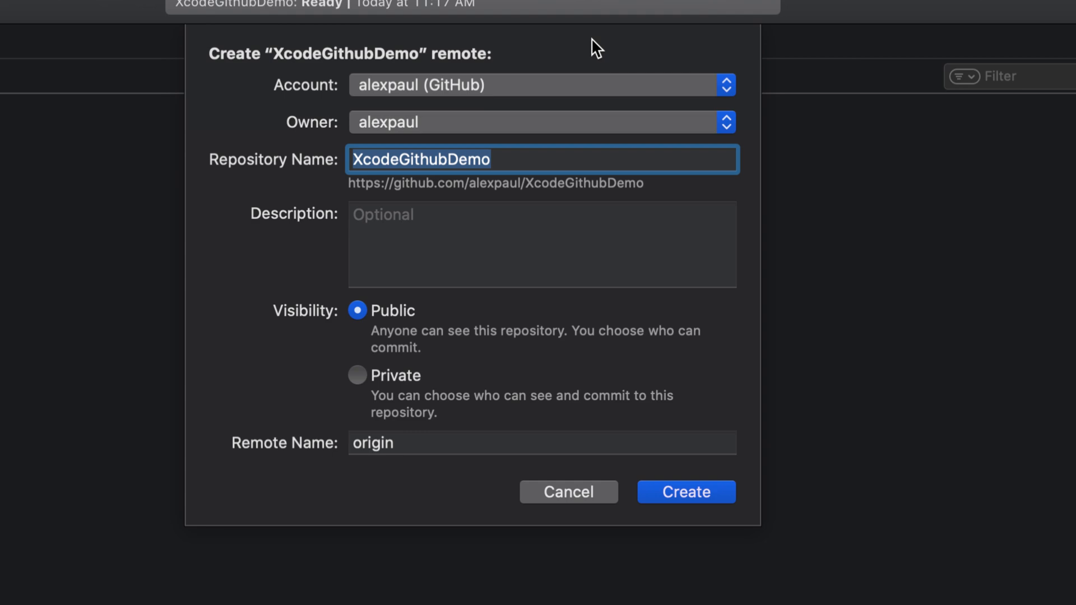
{"action": "left_click", "coordinate": [446, 222]}
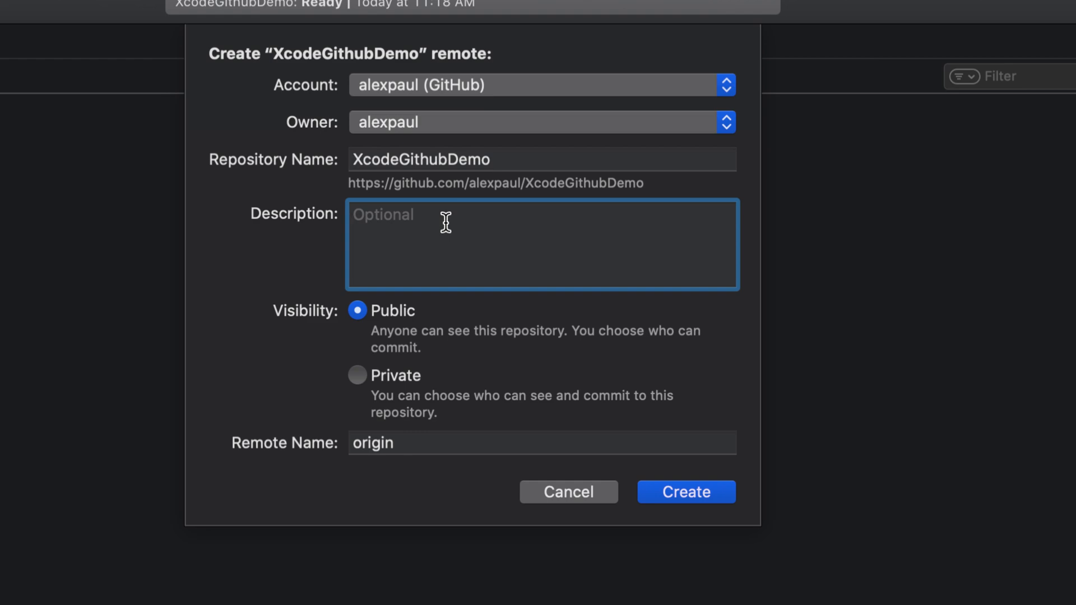
- Enter the description 'Connecting Xcode to Github and pushing an Xcode project to Github.'
{"action": "type", "text": "Connect"}
{"action": "key", "text": "BackSpace"}
{"action": "type", "text": "ing Xcode "}
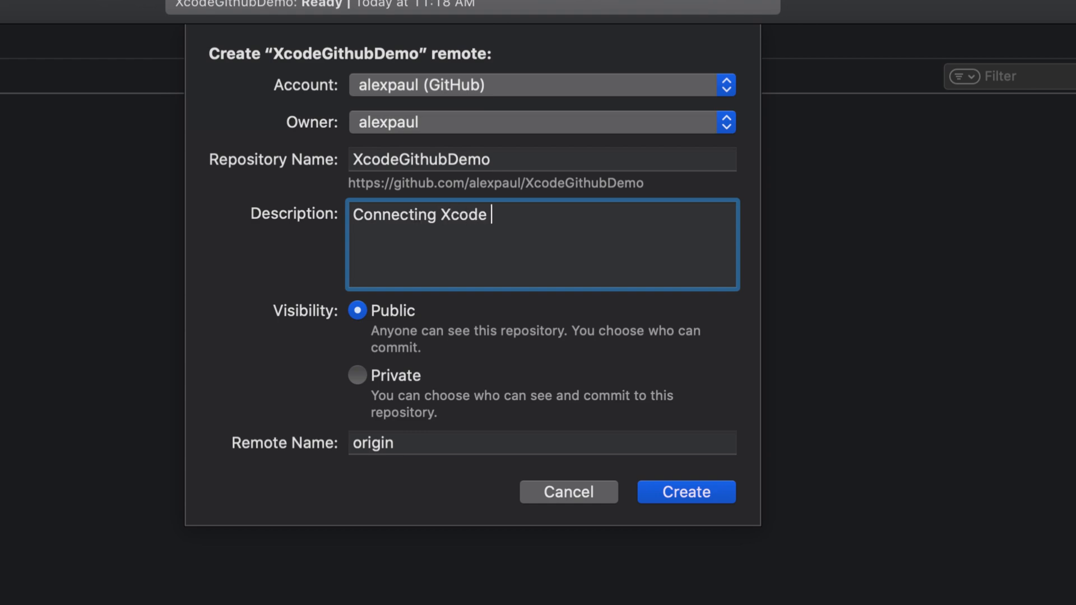
{"action": "type", "text": "to Github "}
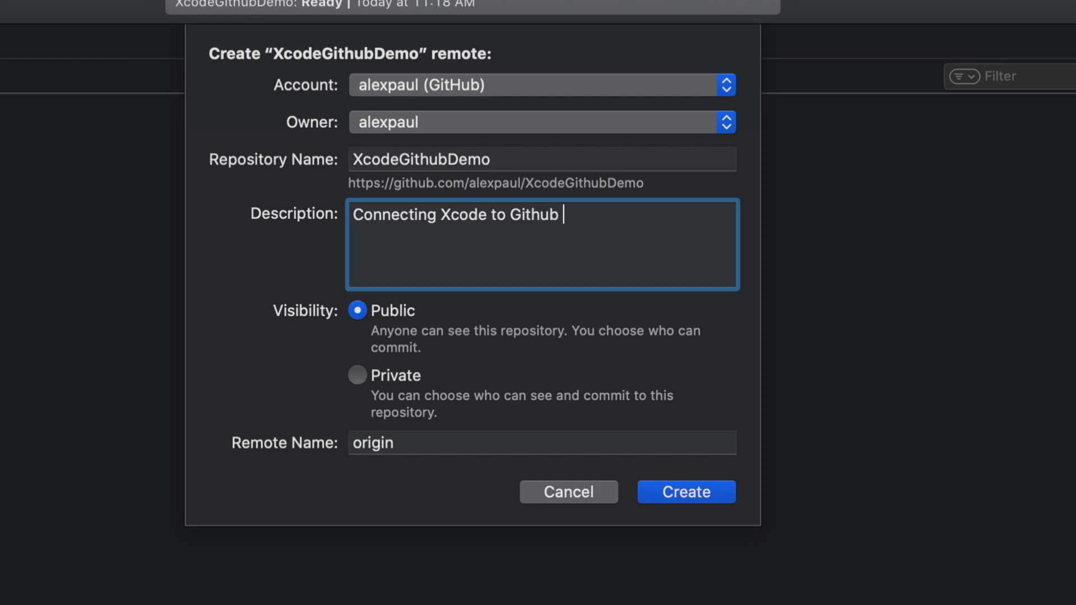
{"action": "type", "text": "and pushing"}
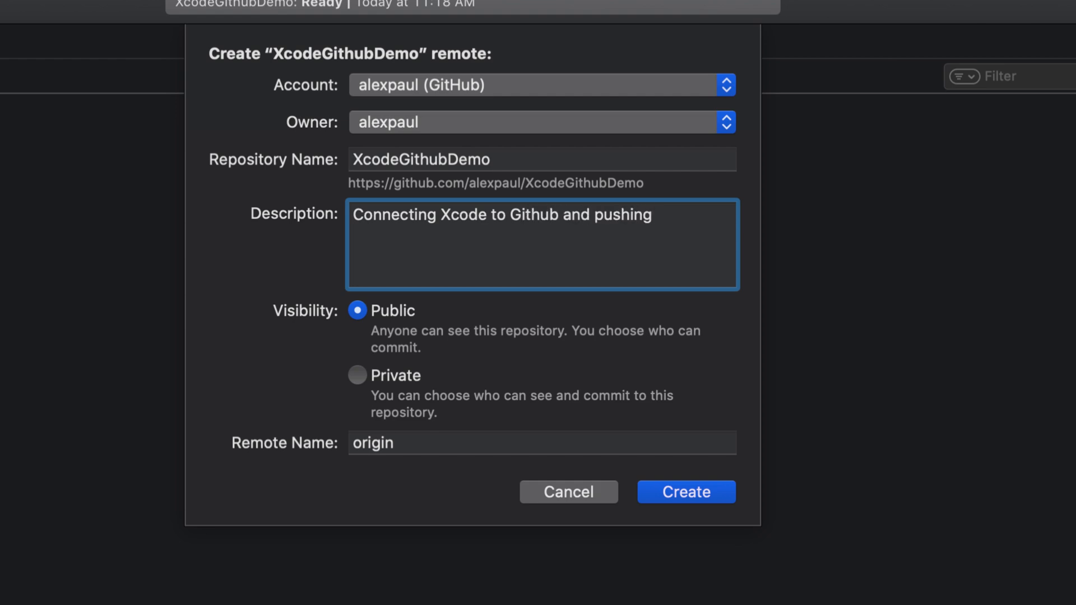
{"action": "type", "text": " an Xcode pr"}
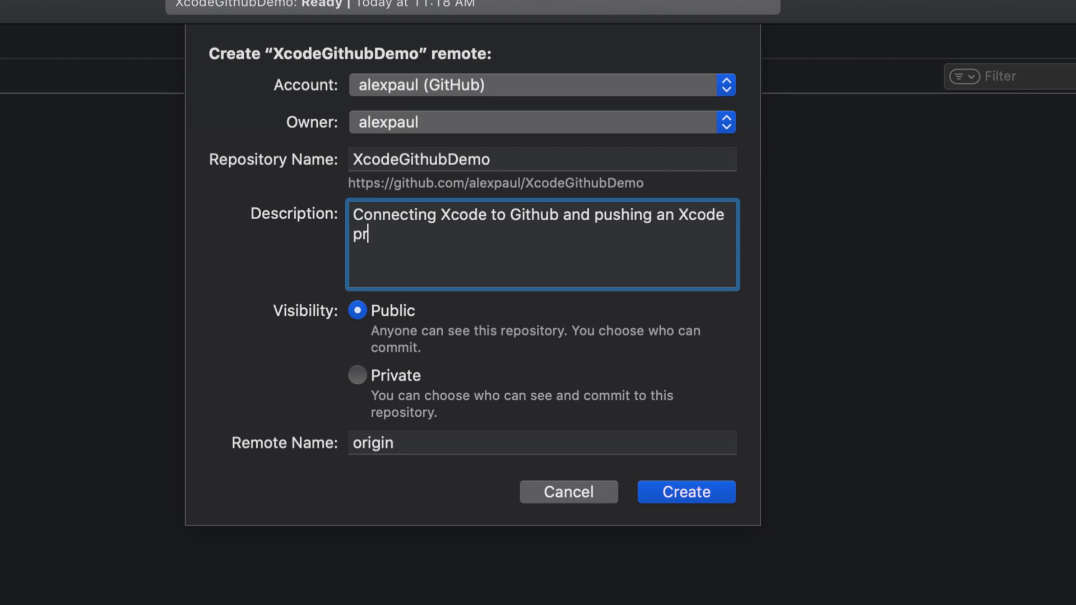
{"action": "type", "text": "oject to H"}
{"action": "key", "text": "BackSpace"}
{"action": "type", "text": "githu"}
{"action": "key", "text": "BackSpace"}
{"action": "key", "text": "BackSpace"}
{"action": "key", "text": "BackSpace"}
{"action": "key", "text": "BackSpace"}
{"action": "key", "text": "BackSpace"}
{"action": "type", "text": "Githu"}
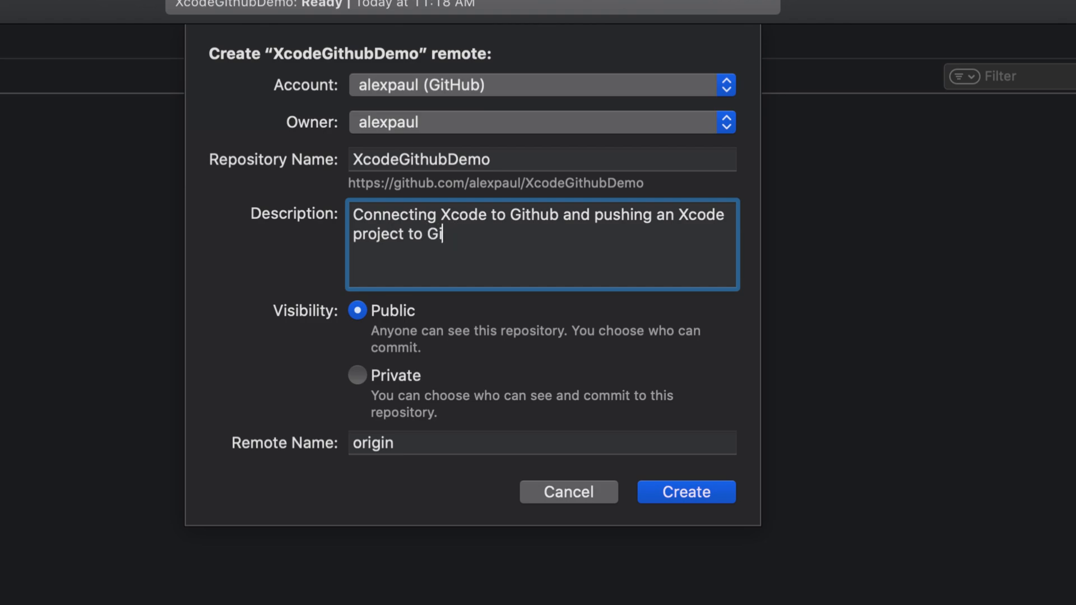
{"action": "type", "text": "bDem"}
{"action": "key", "text": "BackSpace"}
{"action": "type", "text": "."}
- Create the public XcodeGithubDemo remote named origin, pushing the Initial Commit to origin/master
{"action": "left_click", "coordinate": [686, 491]}
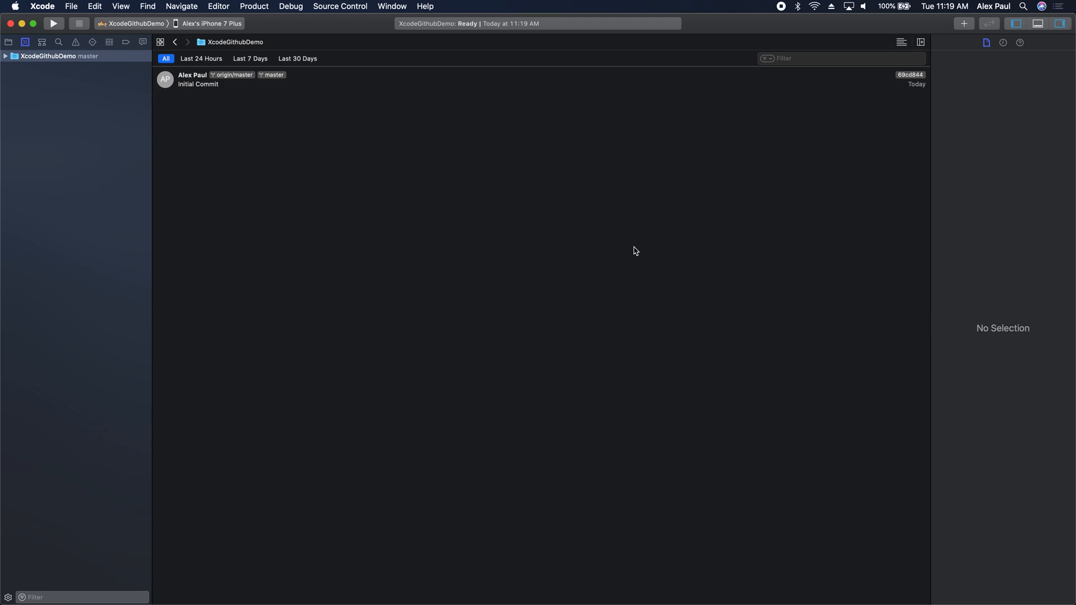
- In Chrome, go to github.com, list the account's repositories and open XcodeGithubDemo
{"action": "key", "text": "super+h"}
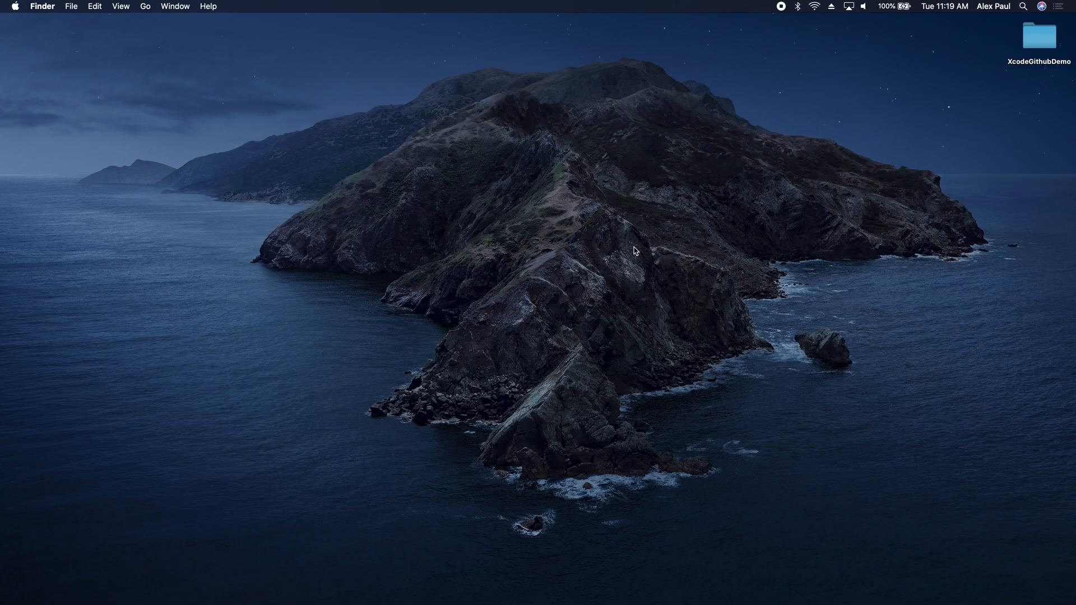
{"action": "mouse_move", "coordinate": [251, 601]}
{"action": "left_click", "coordinate": [149, 583]}
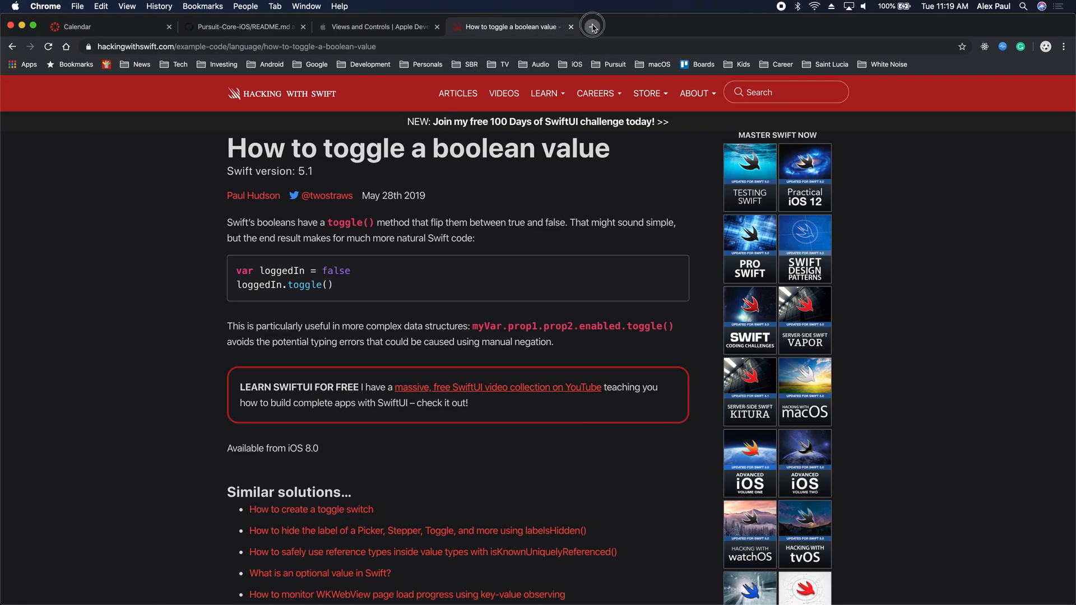
{"action": "left_click", "coordinate": [592, 27]}
{"action": "type", "text": "git"}
{"action": "key", "text": "Return"}
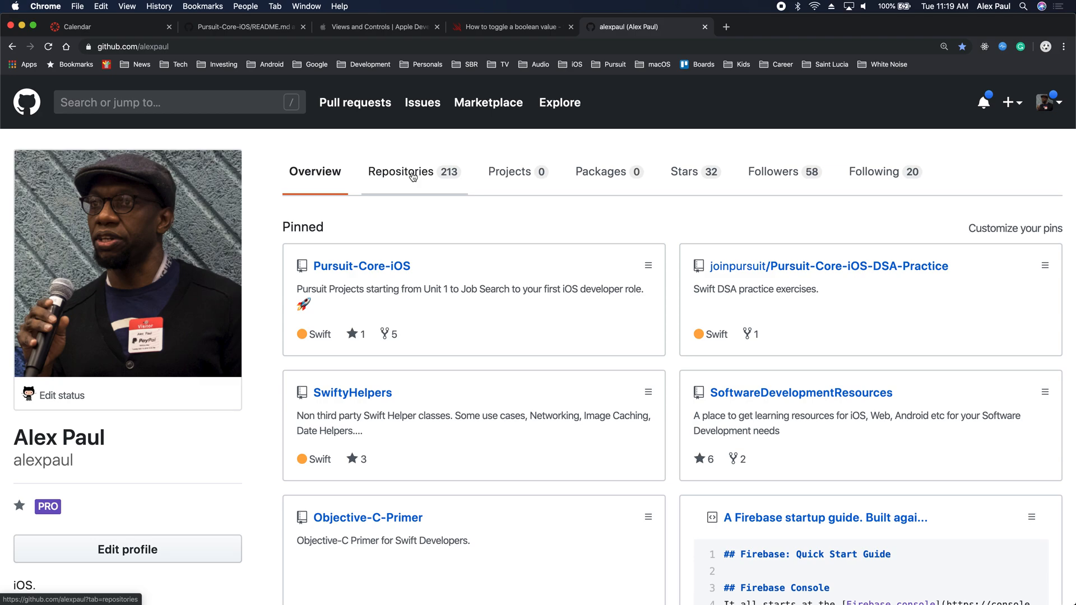
{"action": "left_click", "coordinate": [413, 177]}
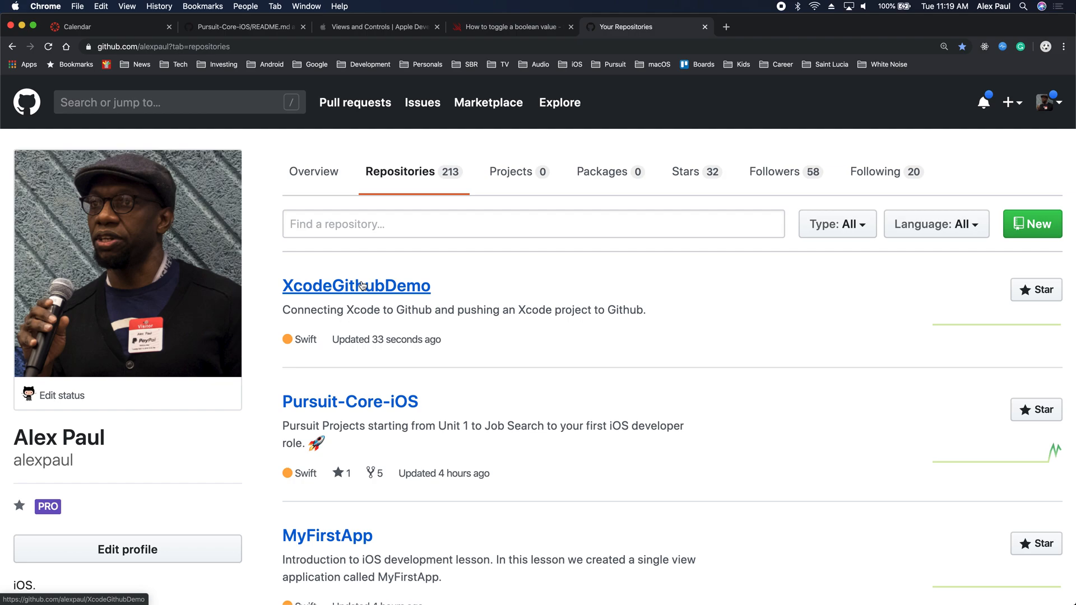
{"action": "left_click", "coordinate": [362, 286]}
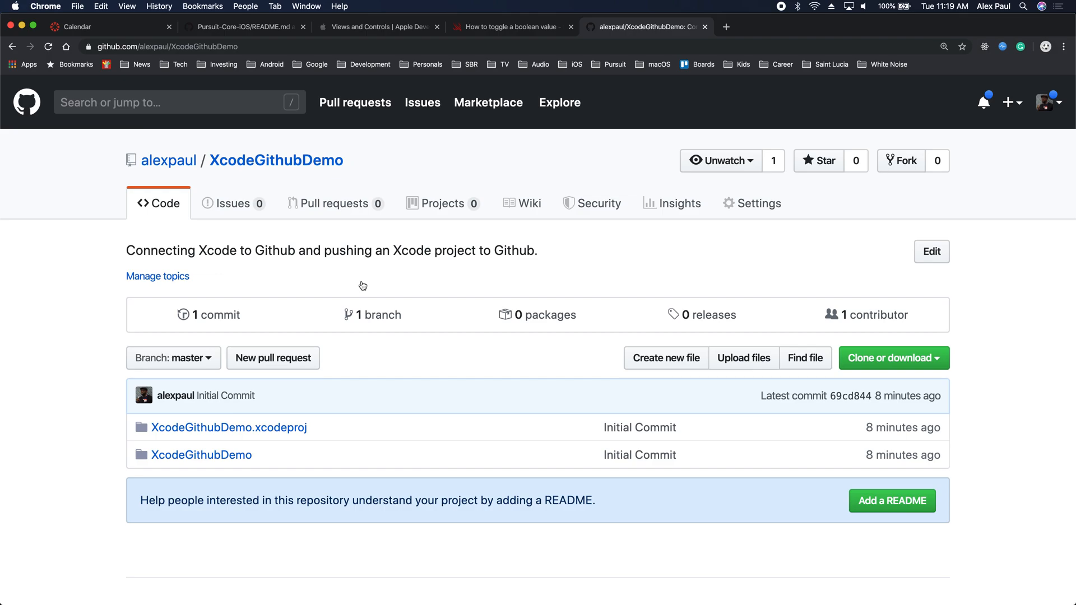
{"action": "scroll", "coordinate": [437, 257], "scroll_direction": "down", "scroll_amount": 3}
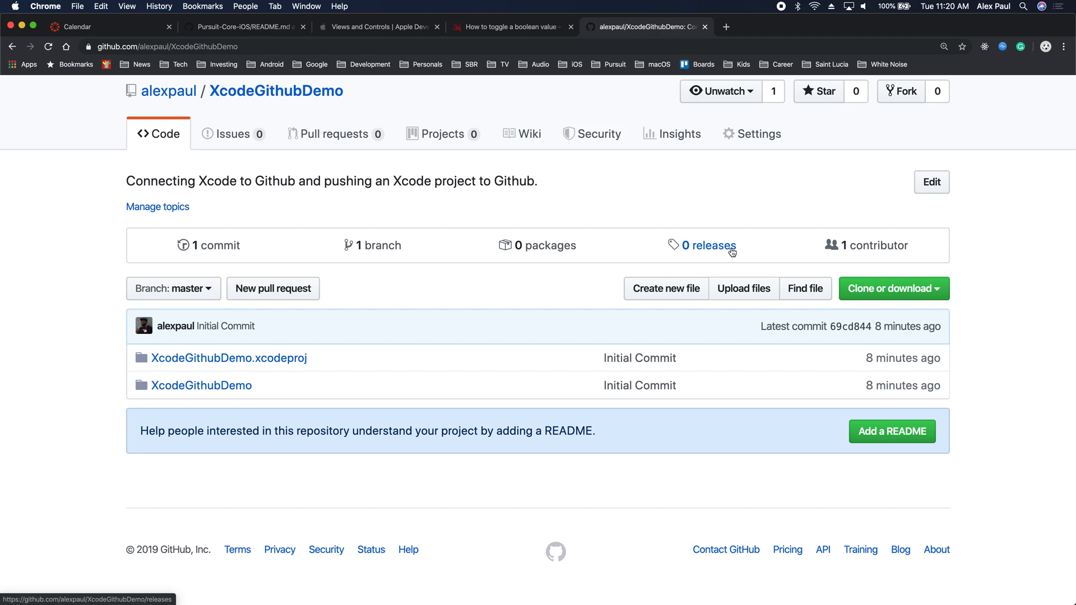
- Add a README.md with a blank line after the title and commit it to master
{"action": "left_click", "coordinate": [907, 429]}
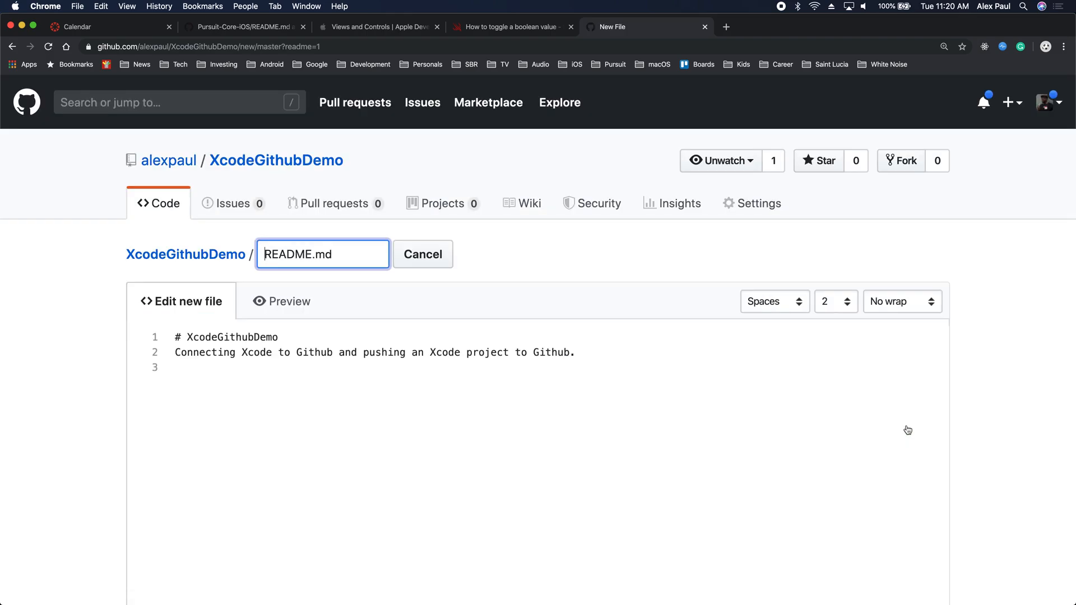
{"action": "left_click", "coordinate": [289, 340]}
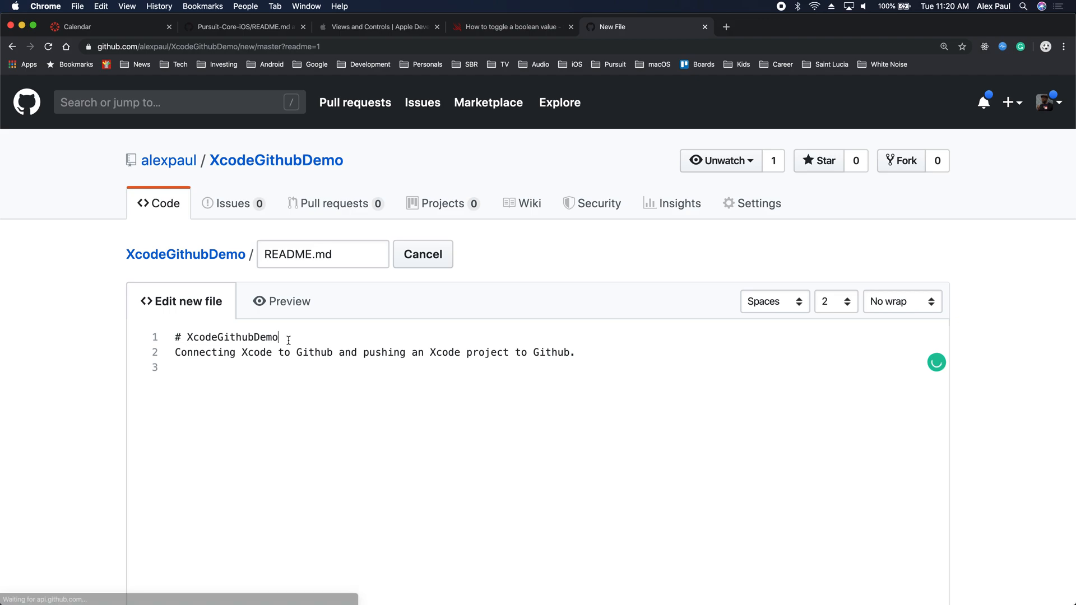
{"action": "key", "text": "Return"}
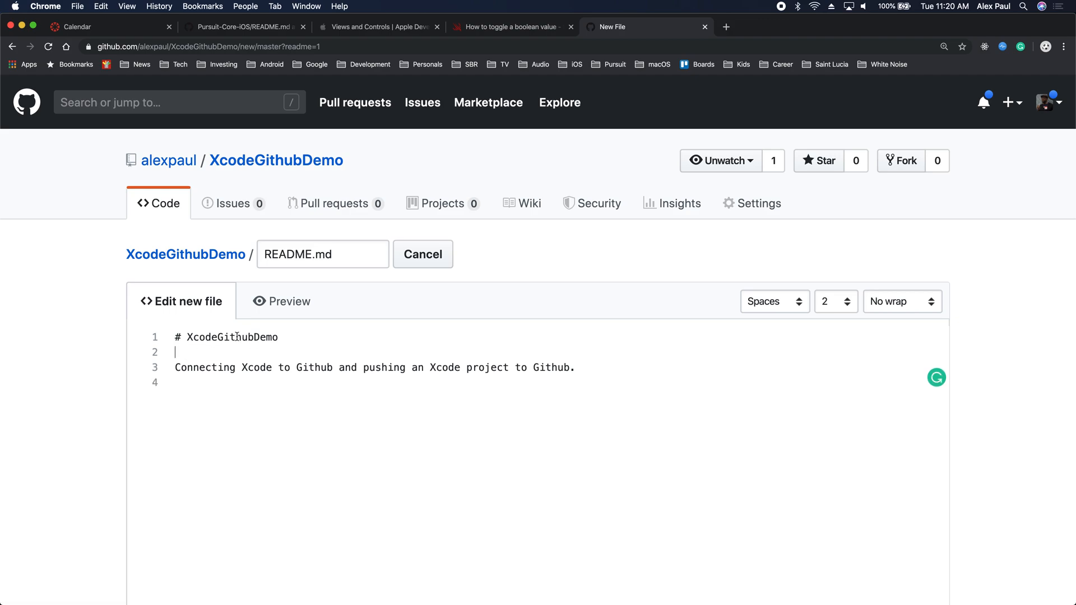
{"action": "scroll", "coordinate": [269, 377], "scroll_direction": "down", "scroll_amount": 1}
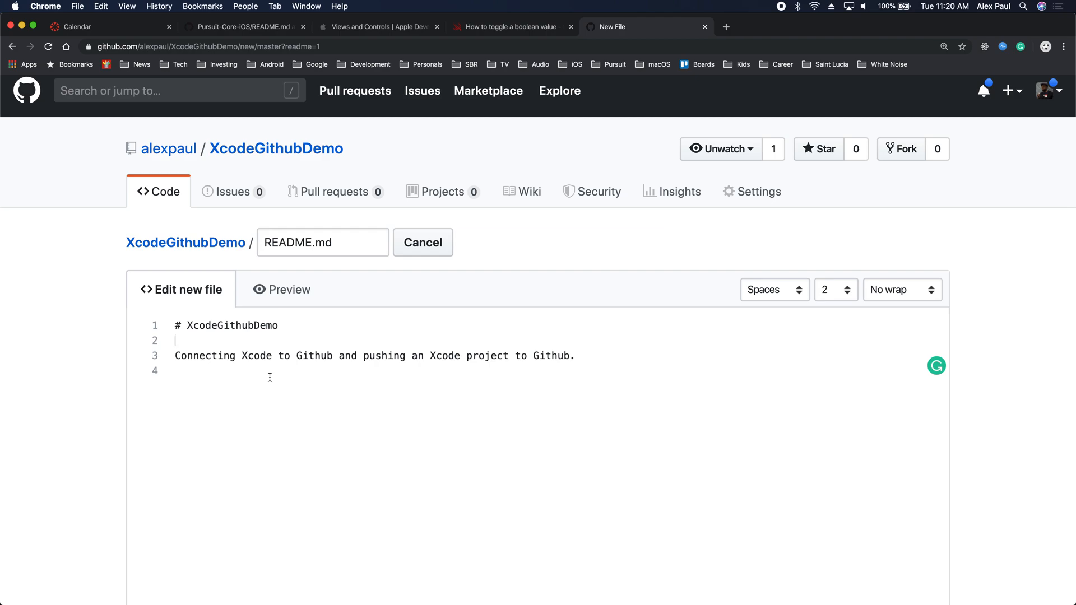
{"action": "scroll", "coordinate": [270, 377], "scroll_direction": "down", "scroll_amount": 10}
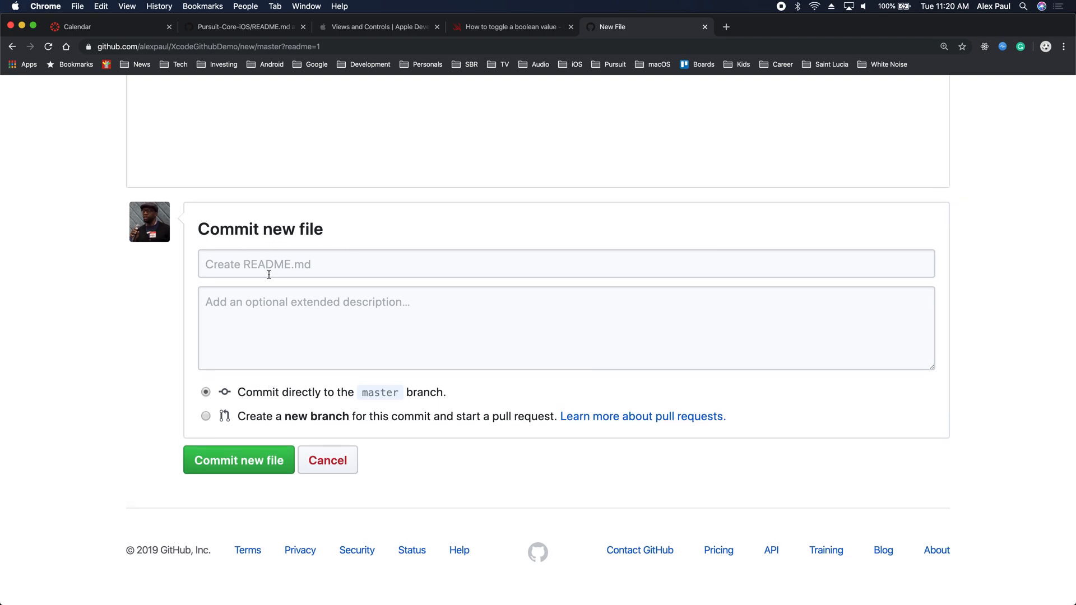
{"action": "left_click", "coordinate": [246, 467]}
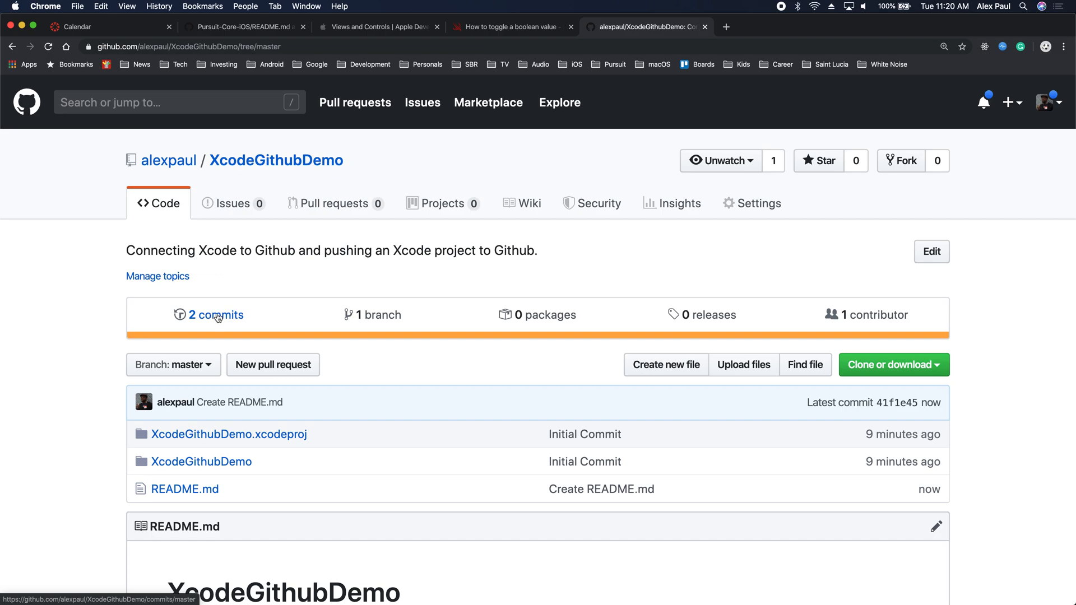
- View the two commits, Create README.md and Initial Commit, then return to Xcode
{"action": "left_click", "coordinate": [218, 317]}
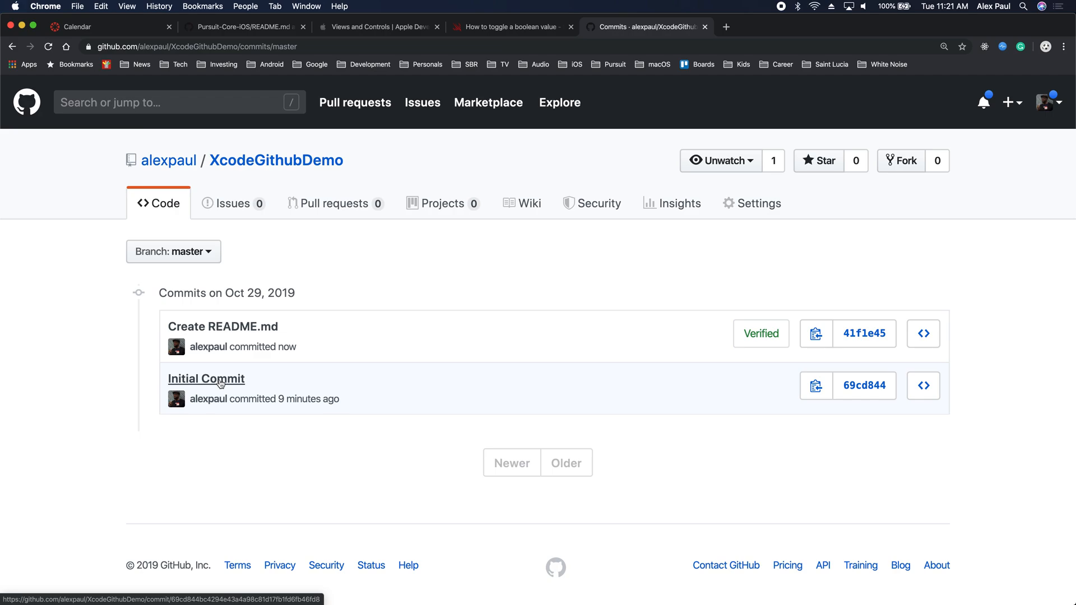
{"action": "key", "text": "super+h"}
{"action": "mouse_move", "coordinate": [84, 594]}
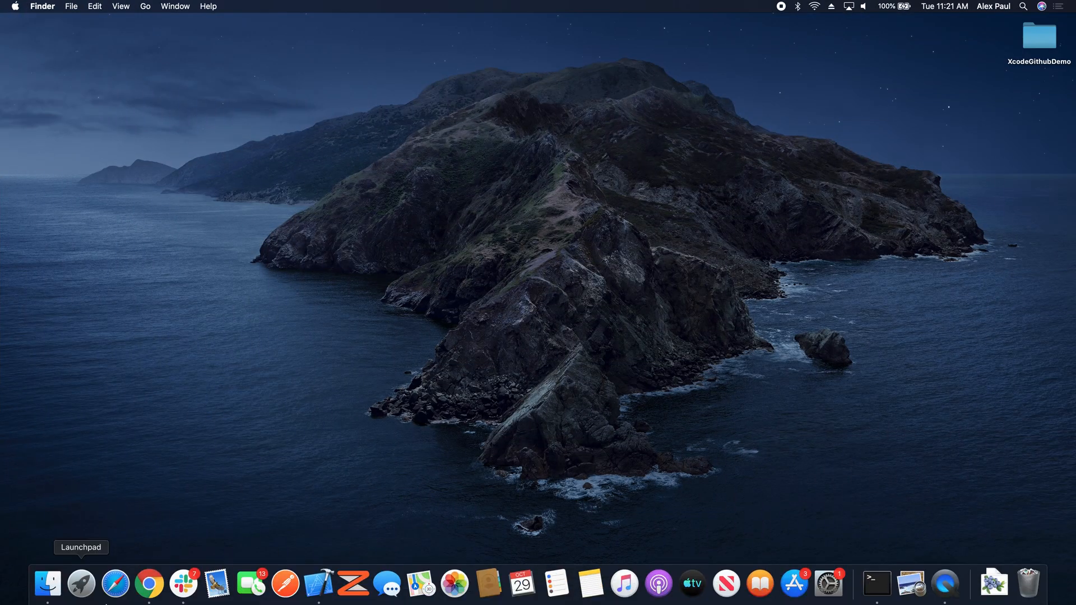
{"action": "left_click", "coordinate": [318, 583]}
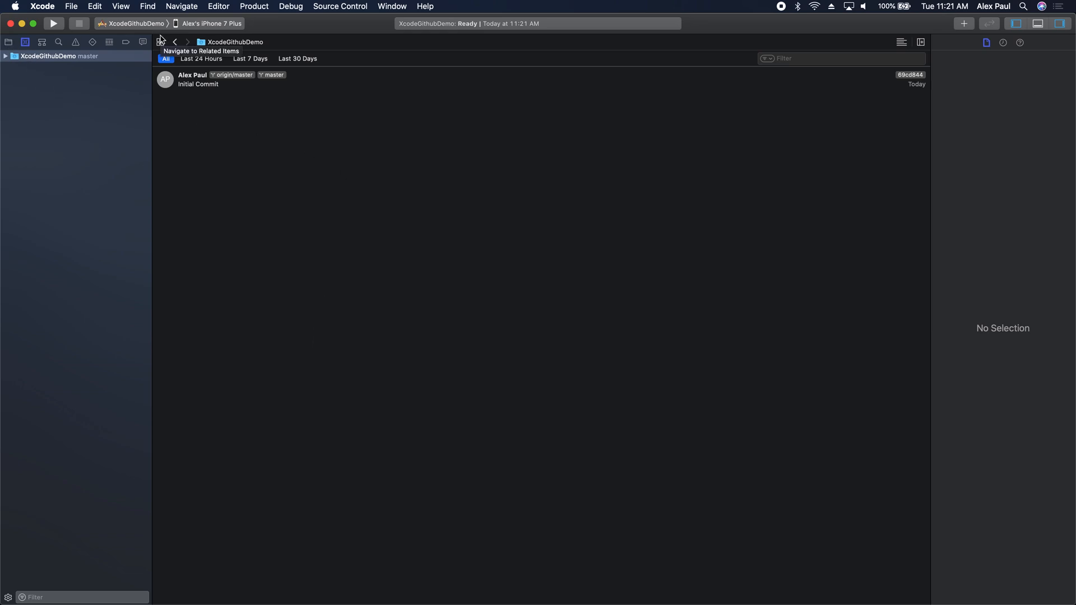
- Pull from origin/master so the Create README.md commit tops Xcode's history
{"action": "left_click", "coordinate": [342, 7]}
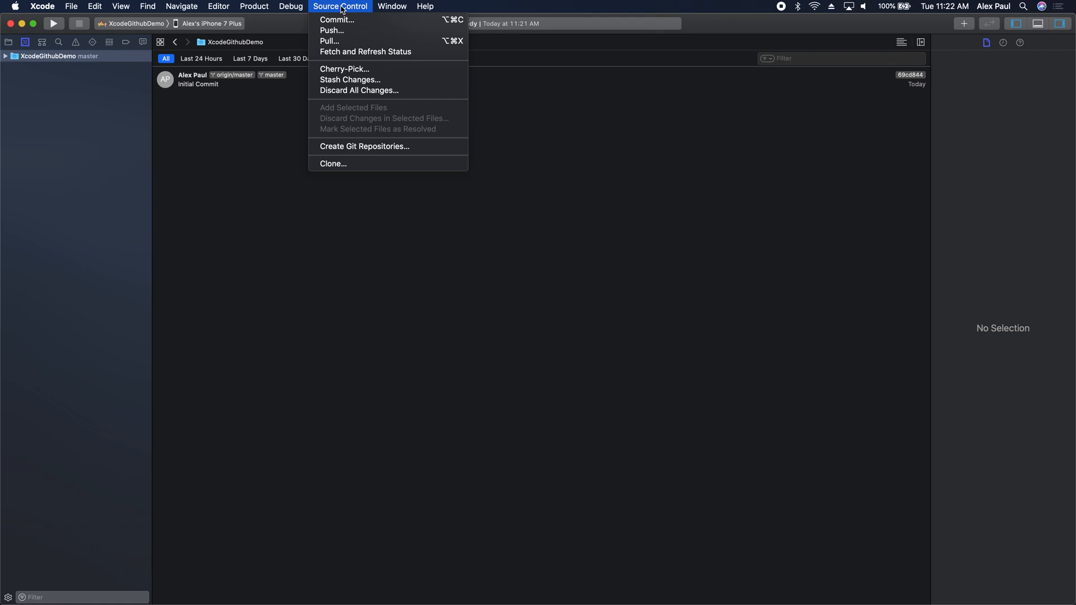
{"action": "left_click", "coordinate": [330, 41]}
{"action": "left_click", "coordinate": [651, 102]}
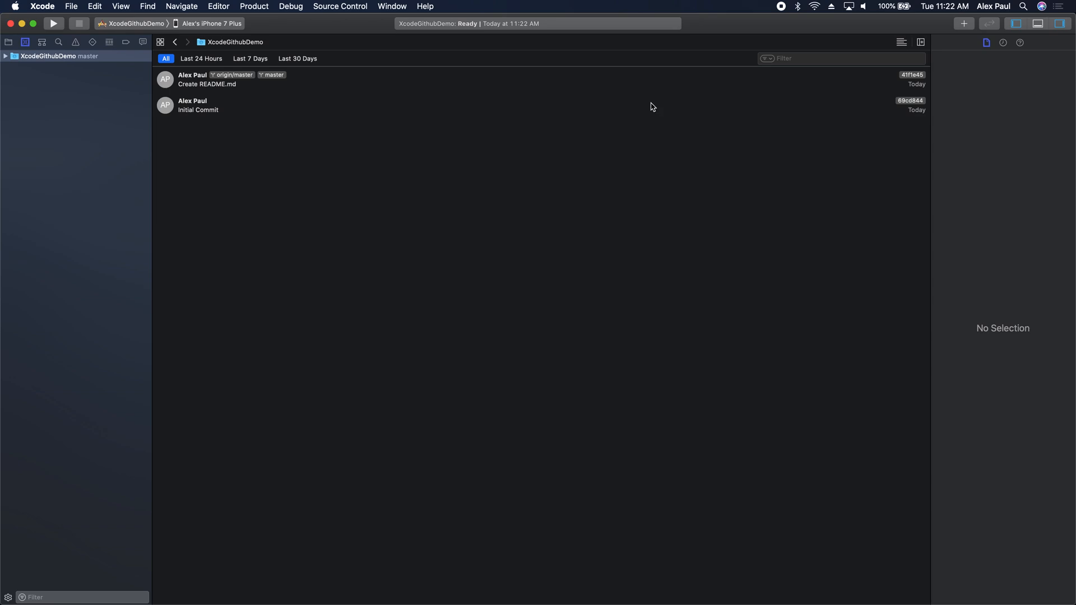
- Switch the side pane to Source Control, then back to the XcodeGithubDemo project file list
{"action": "left_click", "coordinate": [9, 47]}
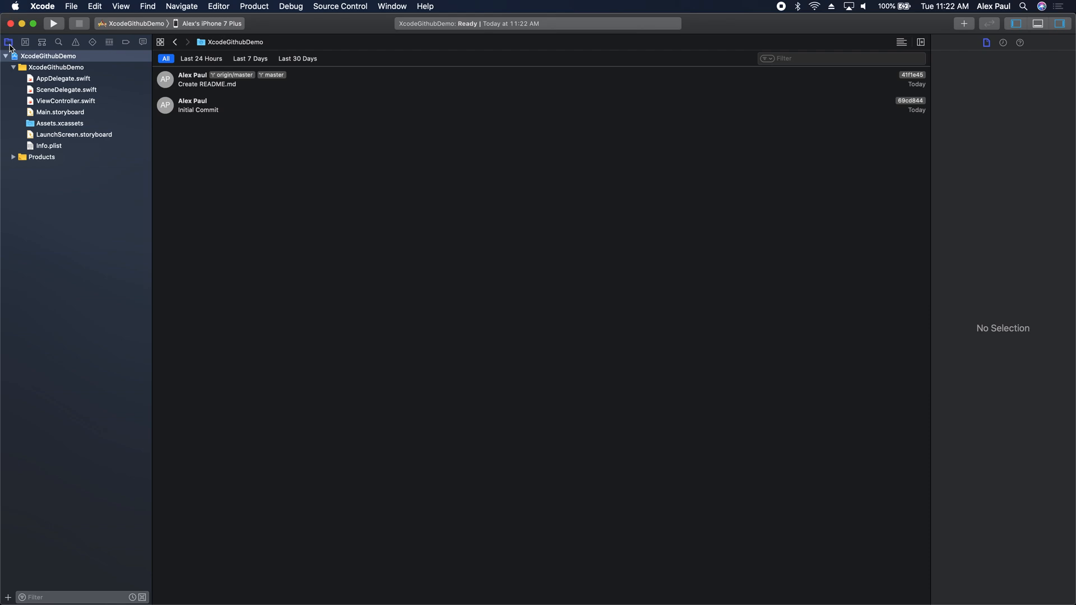
{"action": "left_click", "coordinate": [25, 45]}
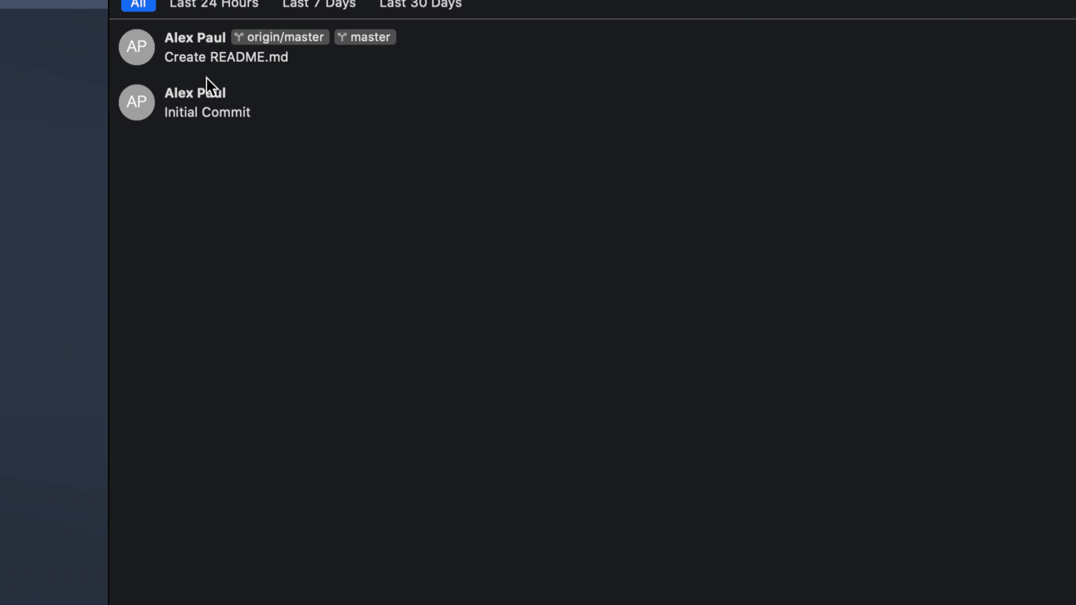
{"action": "left_click", "coordinate": [8, 42]}
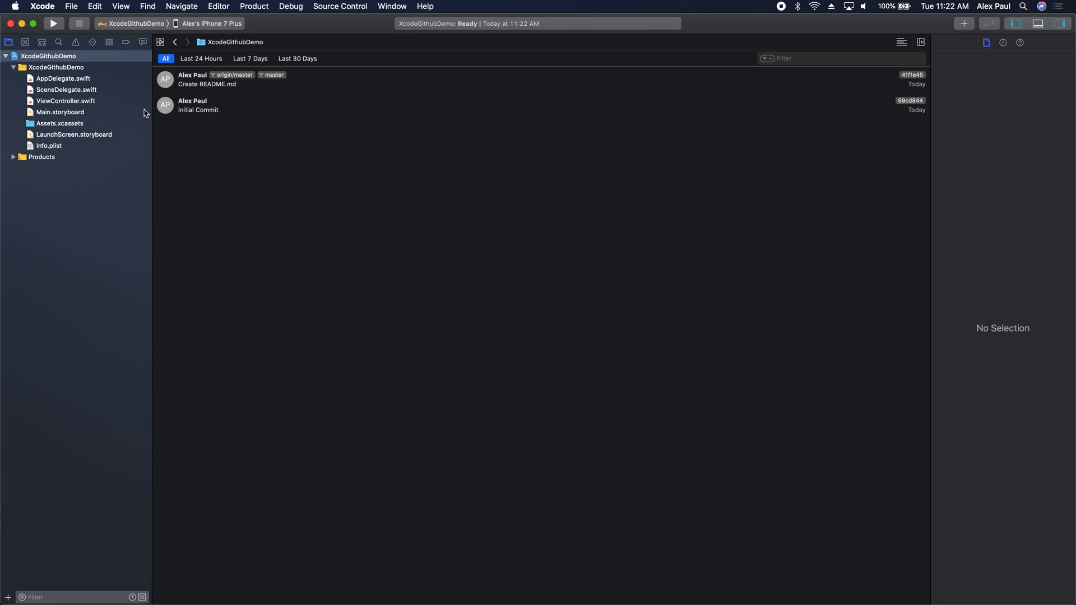
- On GitHub, browse into the XcodeGithubDemo folder to read ViewController.swift, then return to Xcode
{"action": "key", "text": "ctrl+Left"}
{"action": "key", "text": "ctrl+Left"}
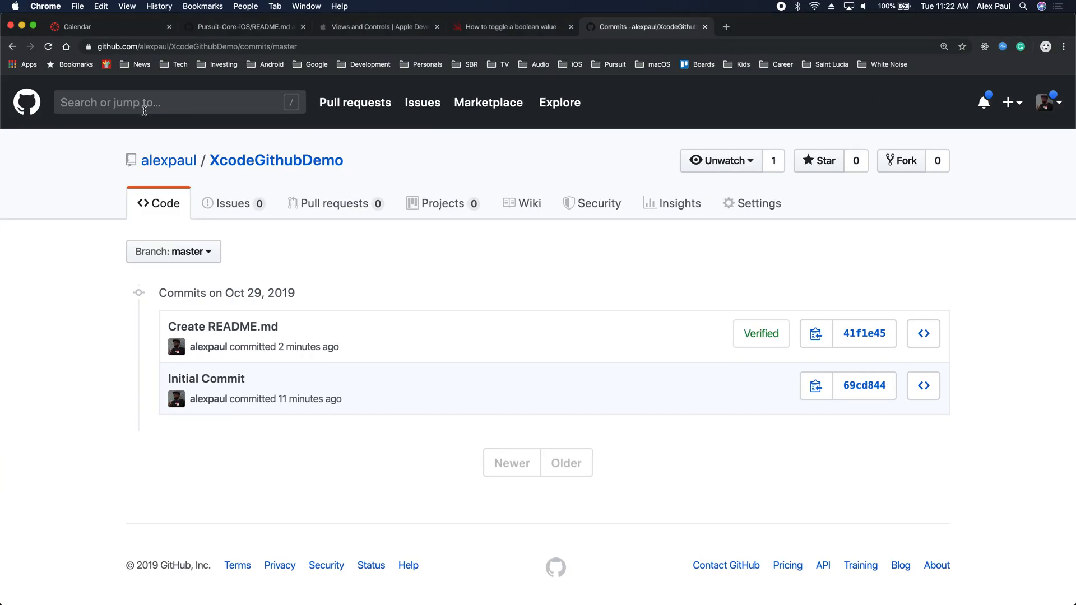
{"action": "left_click", "coordinate": [265, 163]}
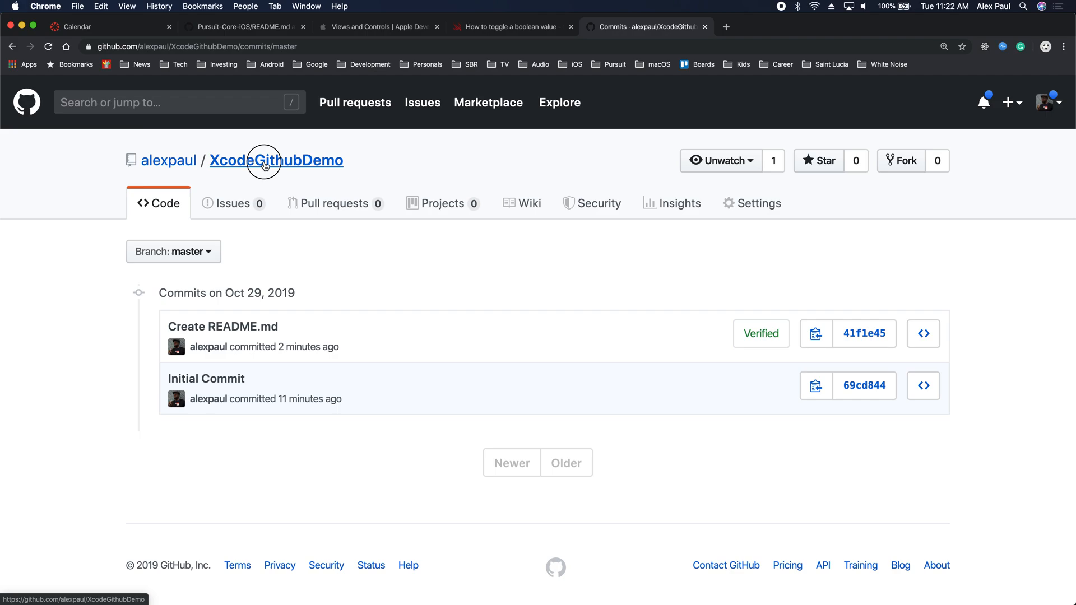
{"action": "scroll", "coordinate": [233, 379], "scroll_direction": "down", "scroll_amount": 3}
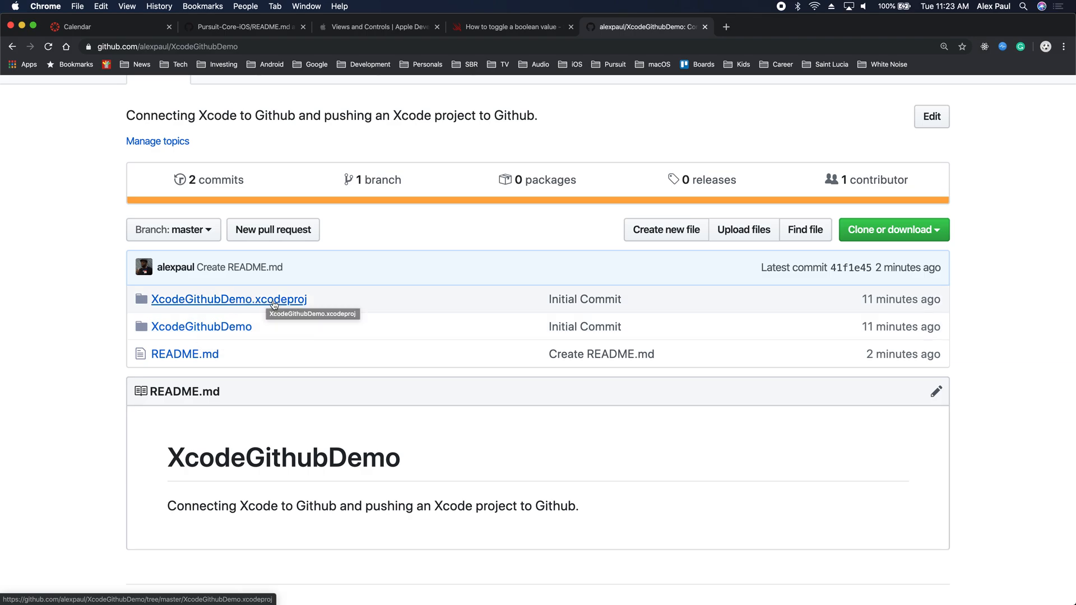
{"action": "left_click", "coordinate": [199, 330]}
{"action": "scroll", "coordinate": [218, 426], "scroll_direction": "down", "scroll_amount": 1}
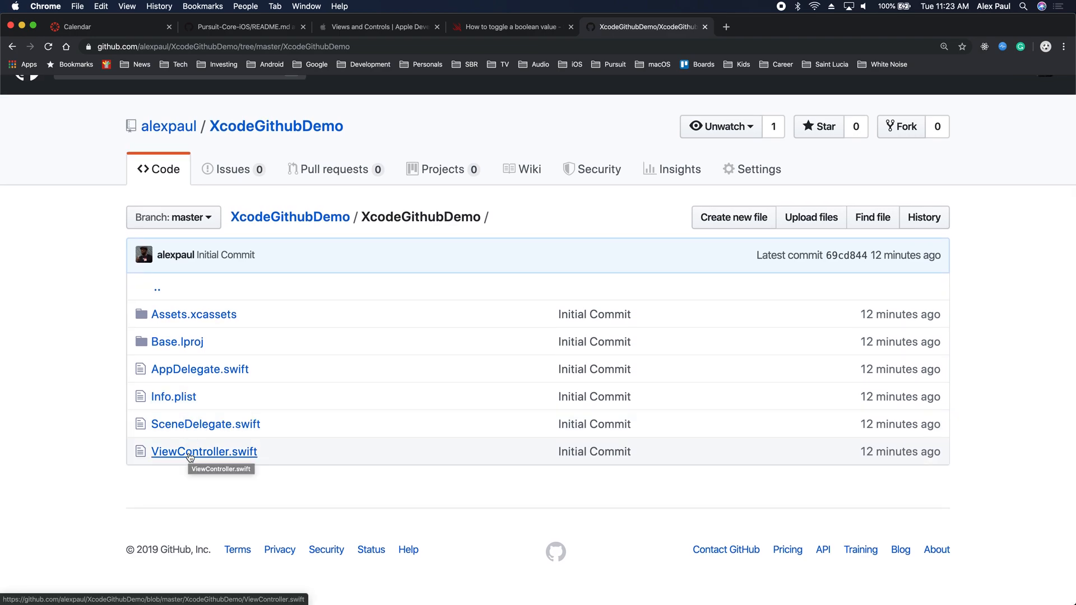
{"action": "left_click", "coordinate": [190, 453]}
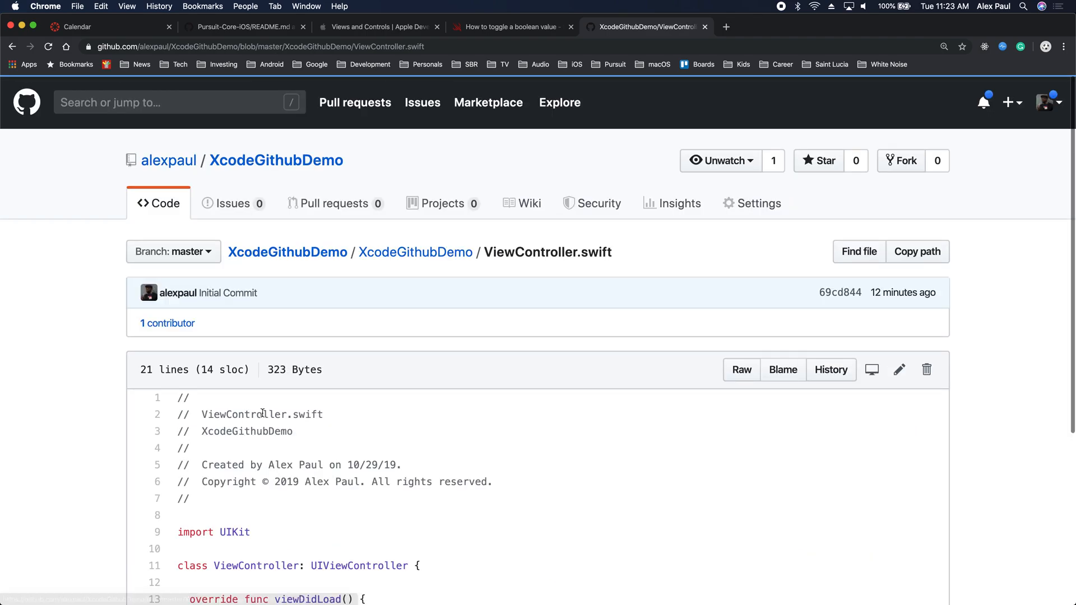
{"action": "scroll", "coordinate": [262, 413], "scroll_direction": "down", "scroll_amount": 3}
{"action": "scroll", "coordinate": [262, 413], "scroll_direction": "down", "scroll_amount": 2}
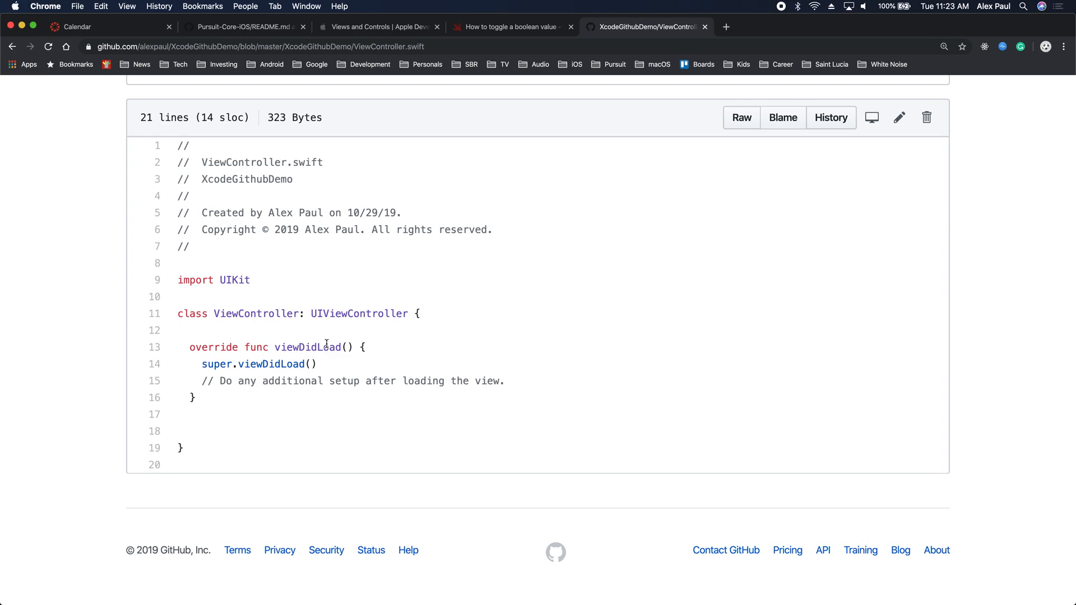
{"action": "key", "text": "ctrl+Right"}
{"action": "key", "text": "ctrl+Right"}
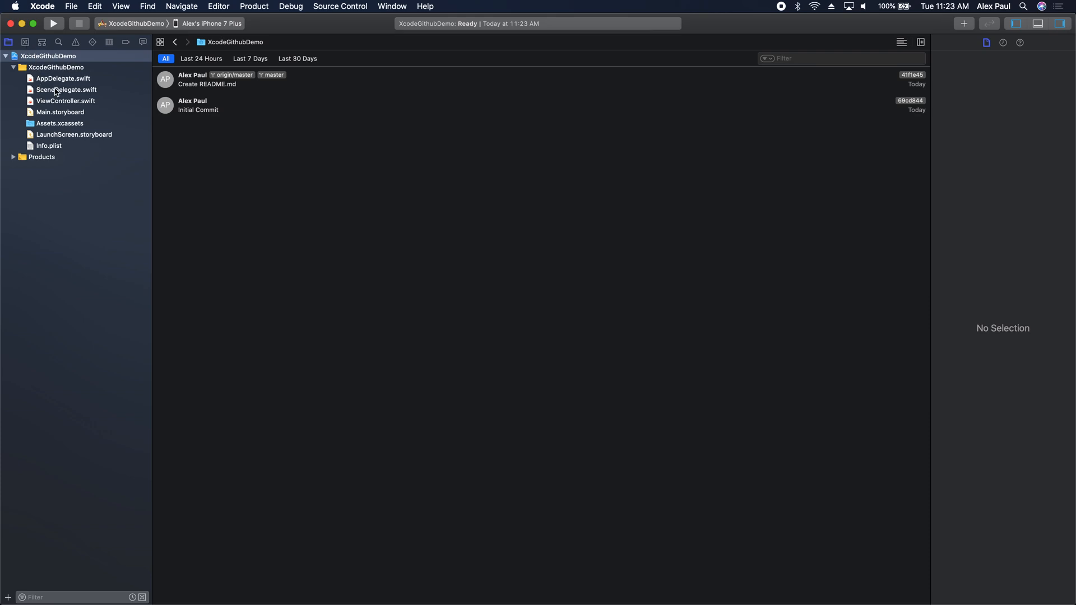
- Open ViewController.swift and set the editor theme to Presentation Large (Dark) in Fonts & Colors
{"action": "left_click", "coordinate": [49, 104]}
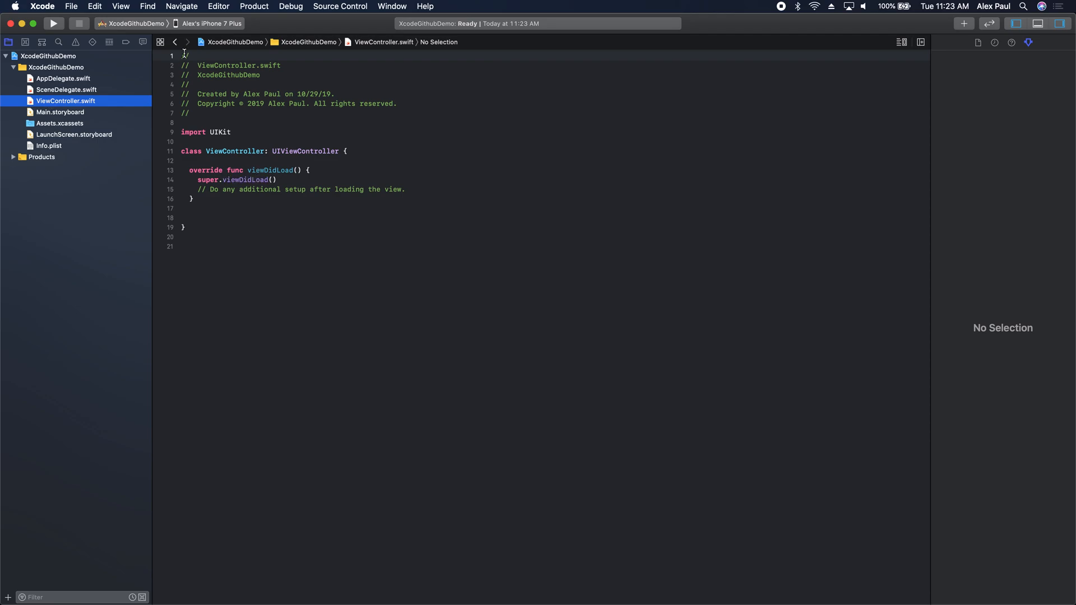
{"action": "left_click", "coordinate": [71, 6]}
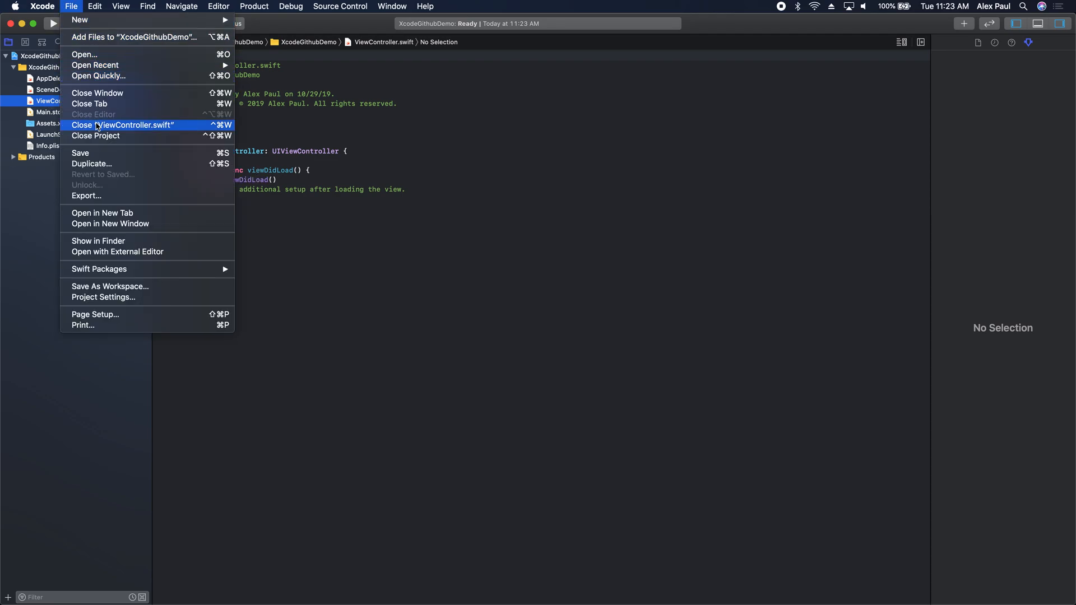
{"action": "mouse_move", "coordinate": [34, 4]}
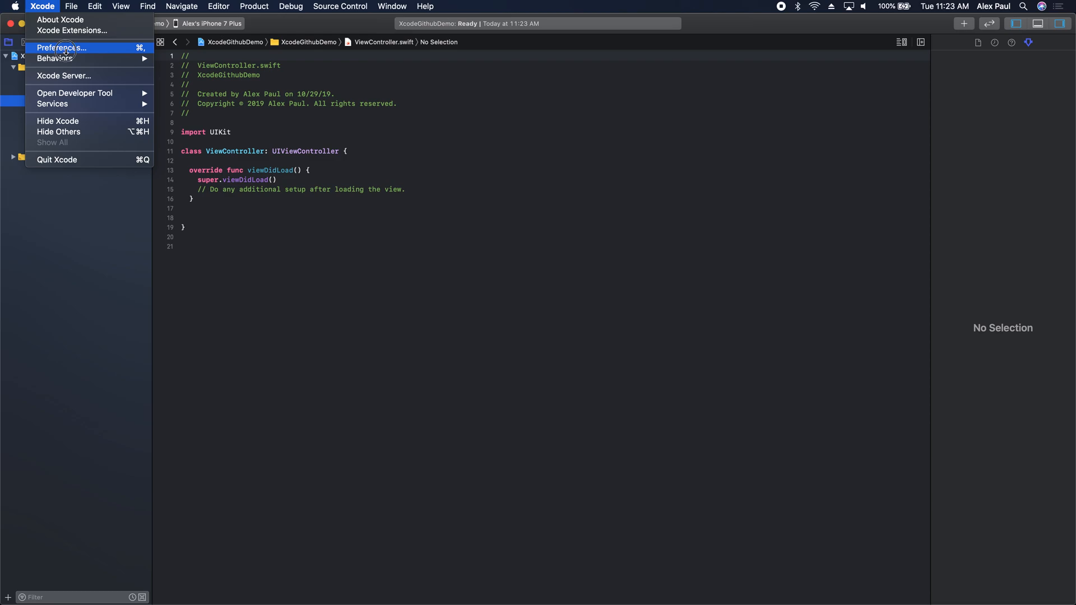
{"action": "left_click", "coordinate": [65, 48]}
{"action": "left_click", "coordinate": [490, 128]}
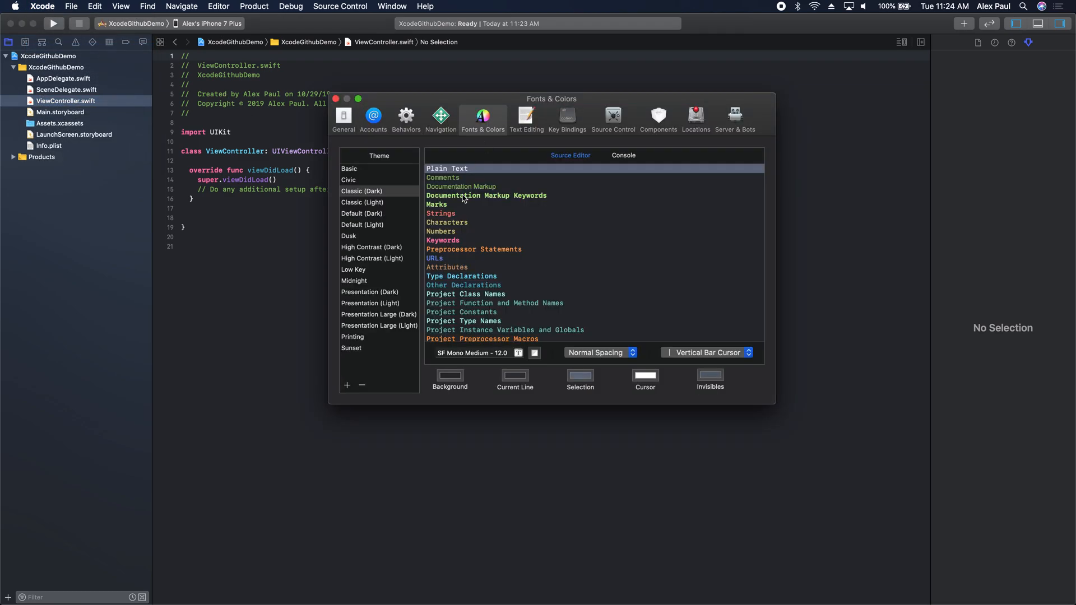
{"action": "left_click", "coordinate": [379, 314]}
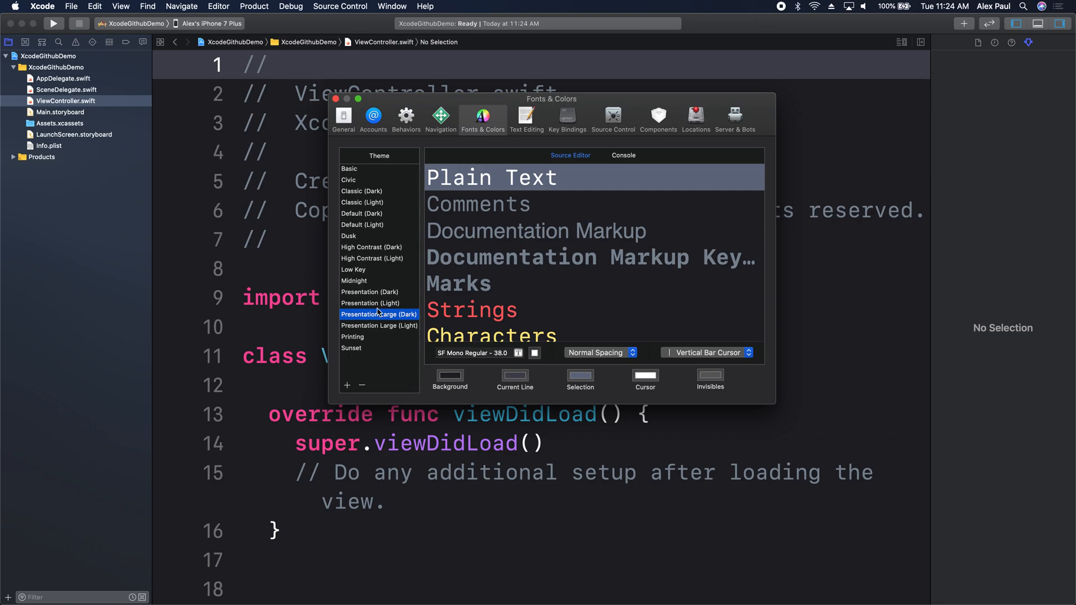
{"action": "left_click", "coordinate": [336, 99]}
{"action": "scroll", "coordinate": [435, 298], "scroll_direction": "down", "scroll_amount": 5}
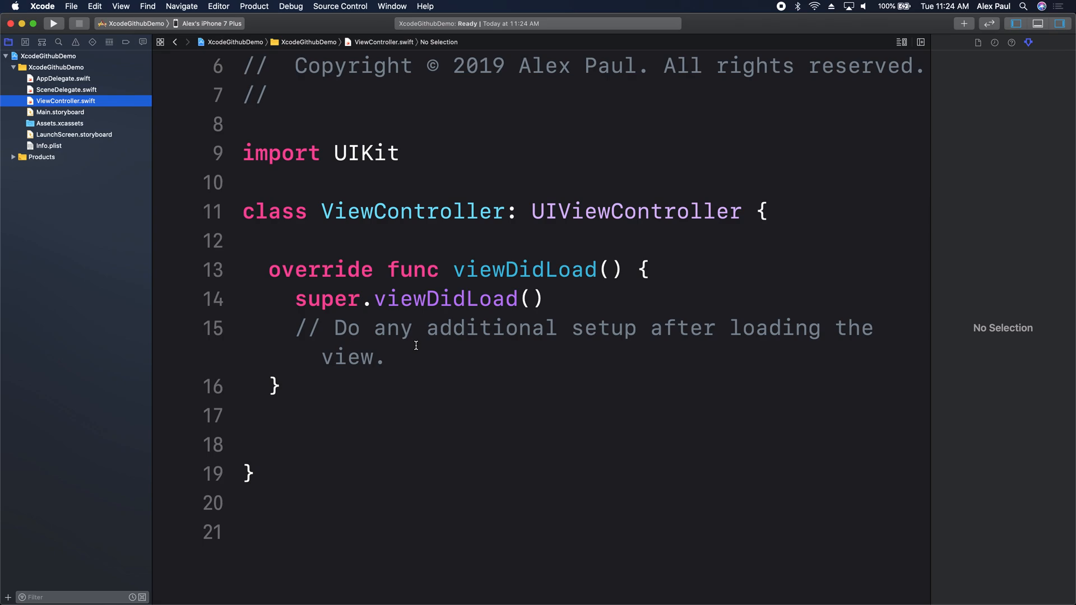
- Add a line in viewDidLoad setting view.backgroundColor = .orange using autocomplete
{"action": "left_click", "coordinate": [416, 345]}
{"action": "key", "text": "Return"}
{"action": "key", "text": "Return"}
{"action": "type", "text": "view.ba"}
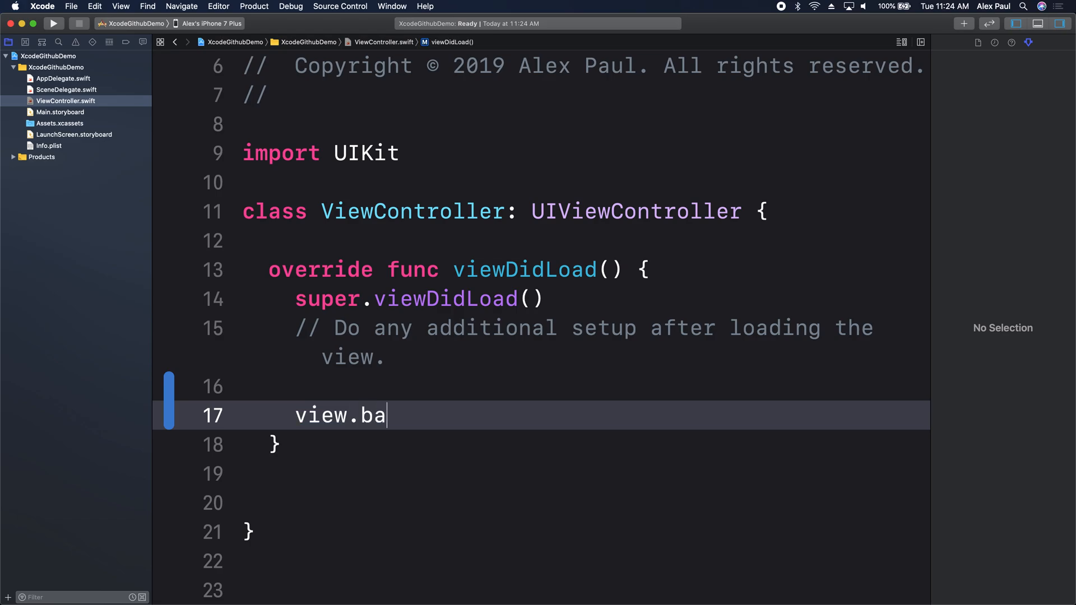
{"action": "key", "text": "Return"}
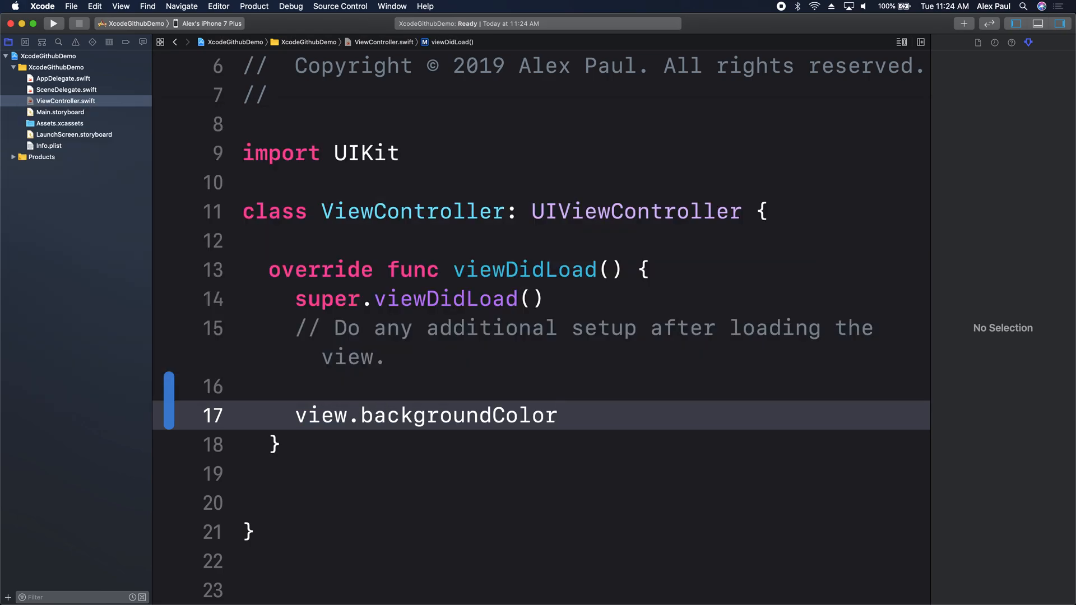
{"action": "type", "text": "= "}
{"action": "type", "text": ".j"}
{"action": "key", "text": "BackSpace"}
{"action": "type", "text": "oran"}
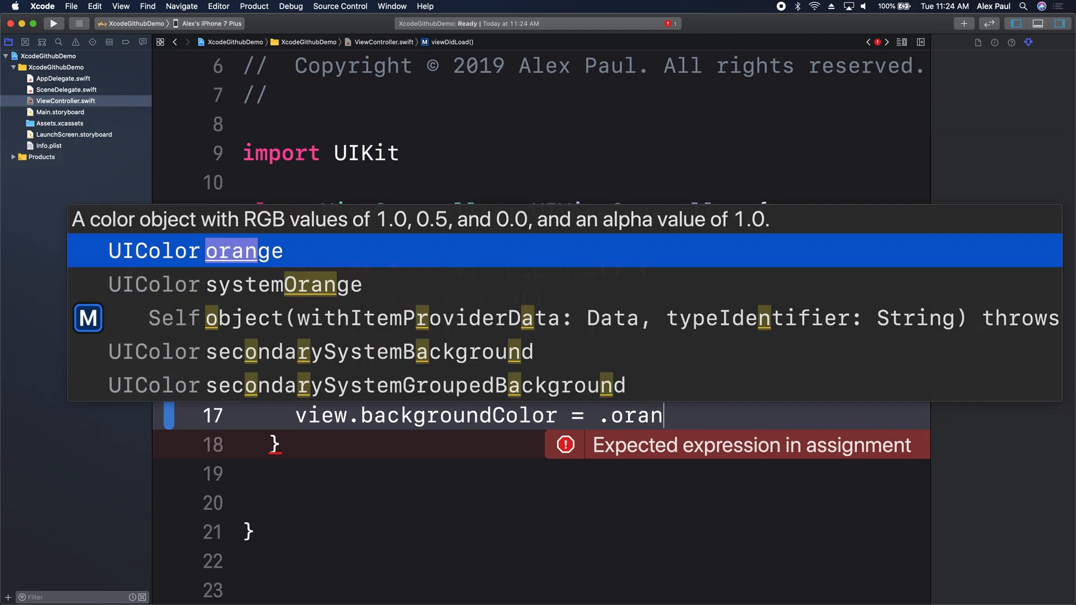
{"action": "key", "text": "Return"}
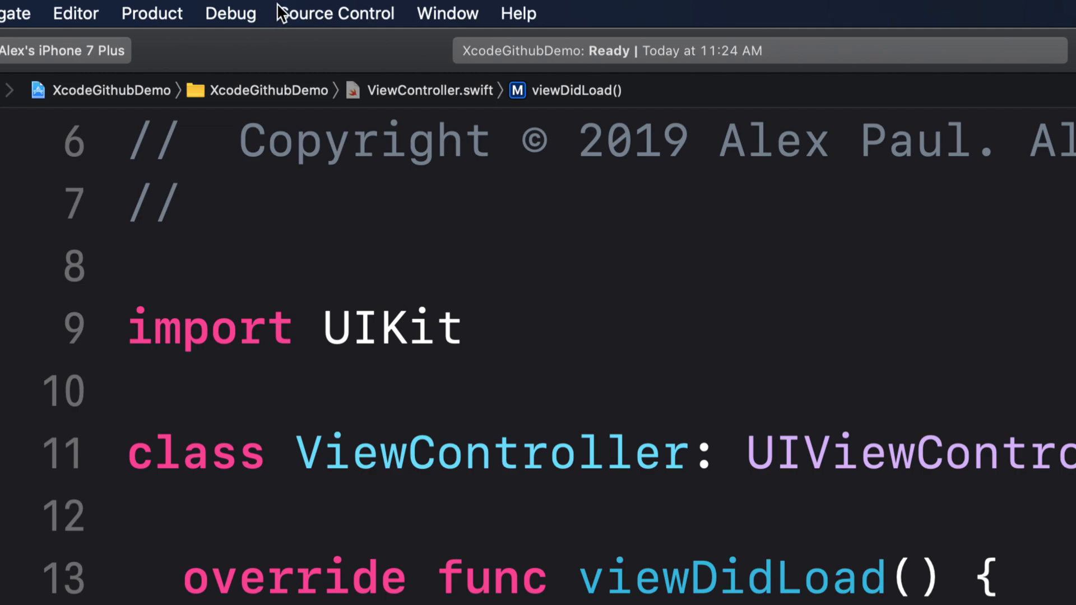
{"action": "left_click", "coordinate": [307, 15]}
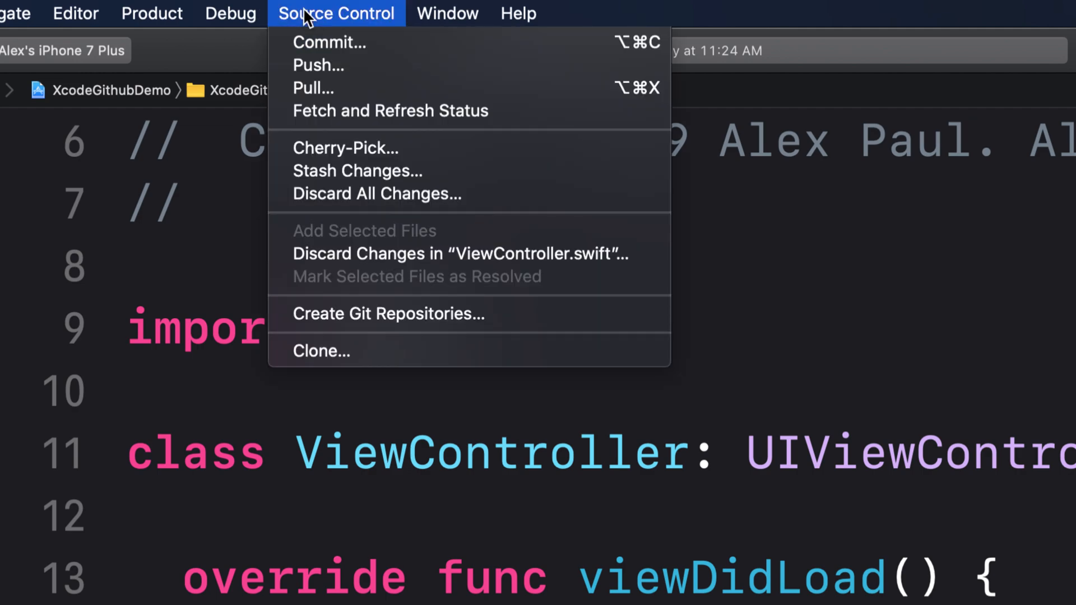
{"action": "left_click", "coordinate": [314, 42]}
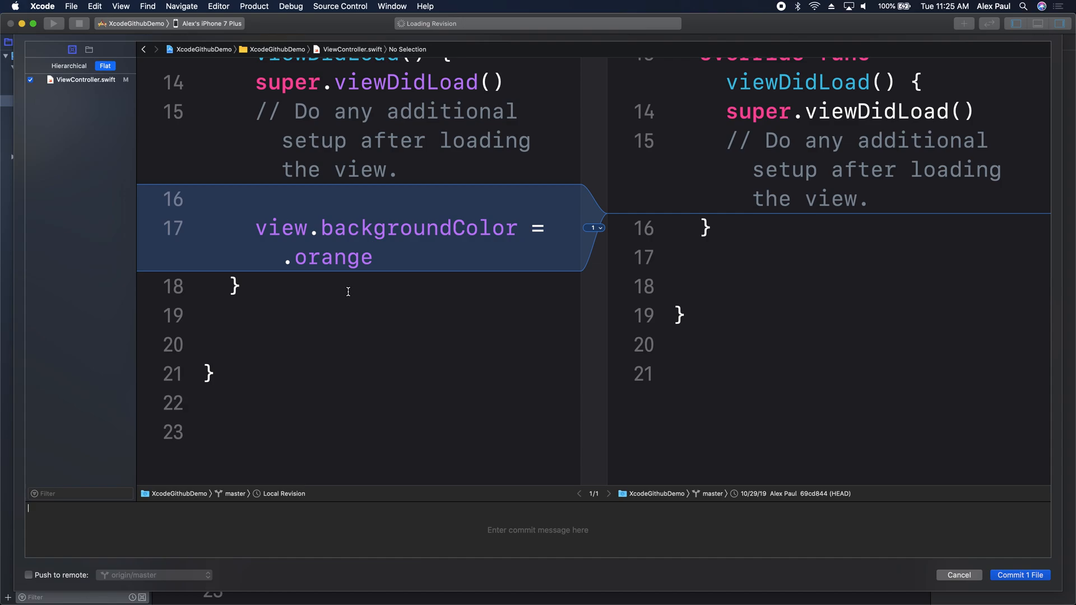
{"action": "left_click", "coordinate": [967, 580]}
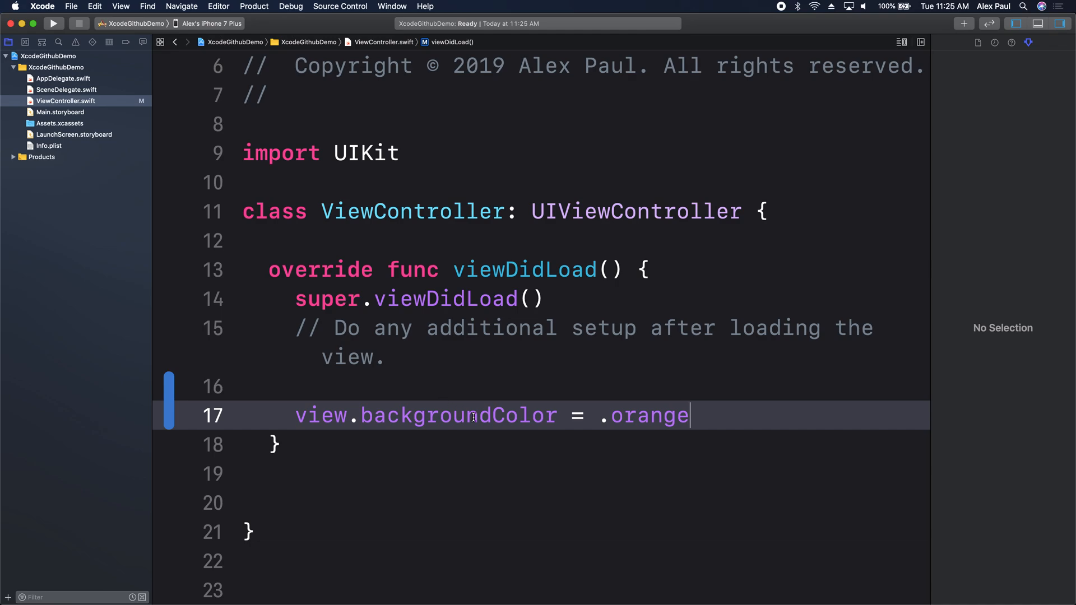
- Open Source Control > Commit, view the ViewController.swift diff, and focus the message field
{"action": "left_click", "coordinate": [343, 9]}
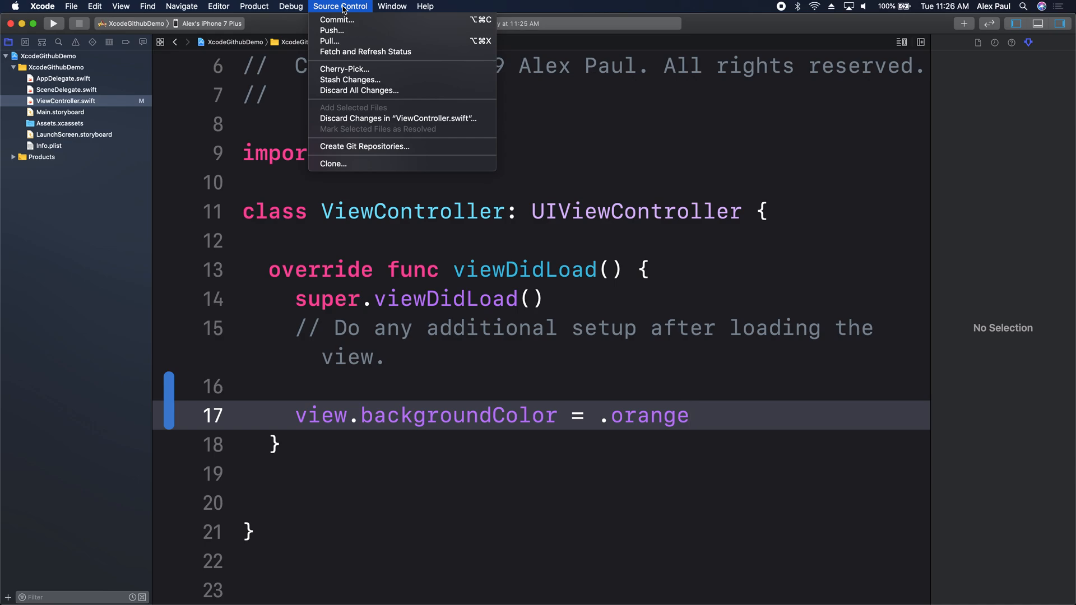
{"action": "key", "text": "Right"}
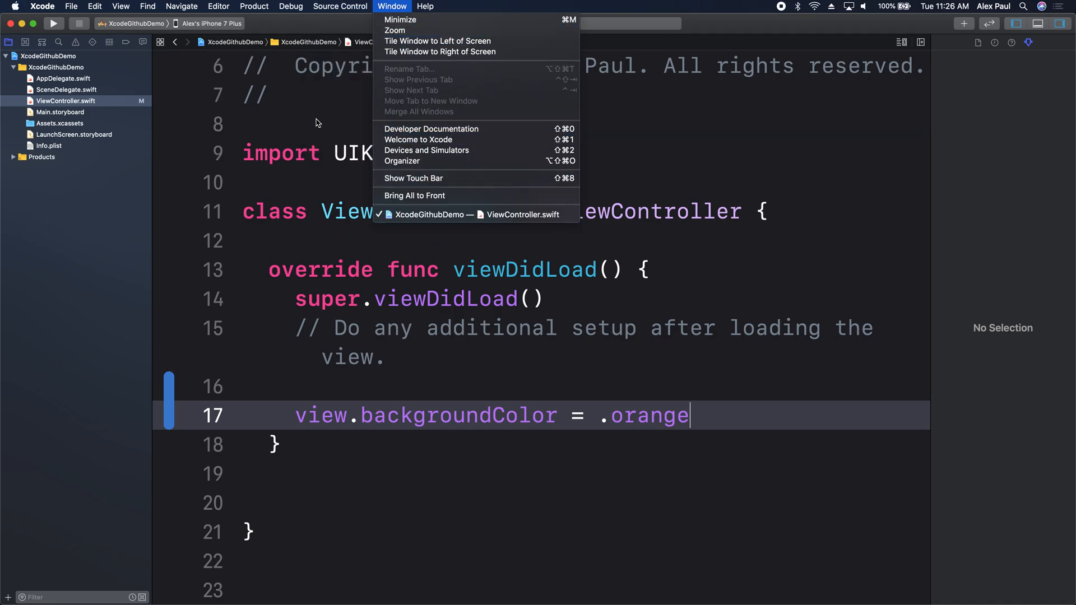
{"action": "key", "text": "Escape"}
{"action": "left_click", "coordinate": [343, 7]}
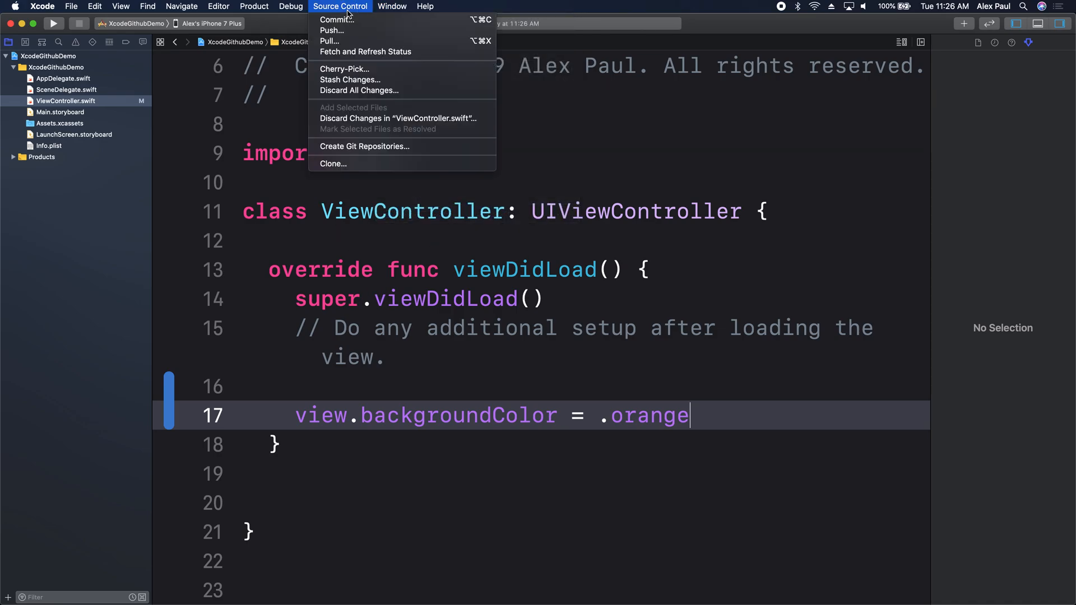
{"action": "left_click", "coordinate": [347, 20]}
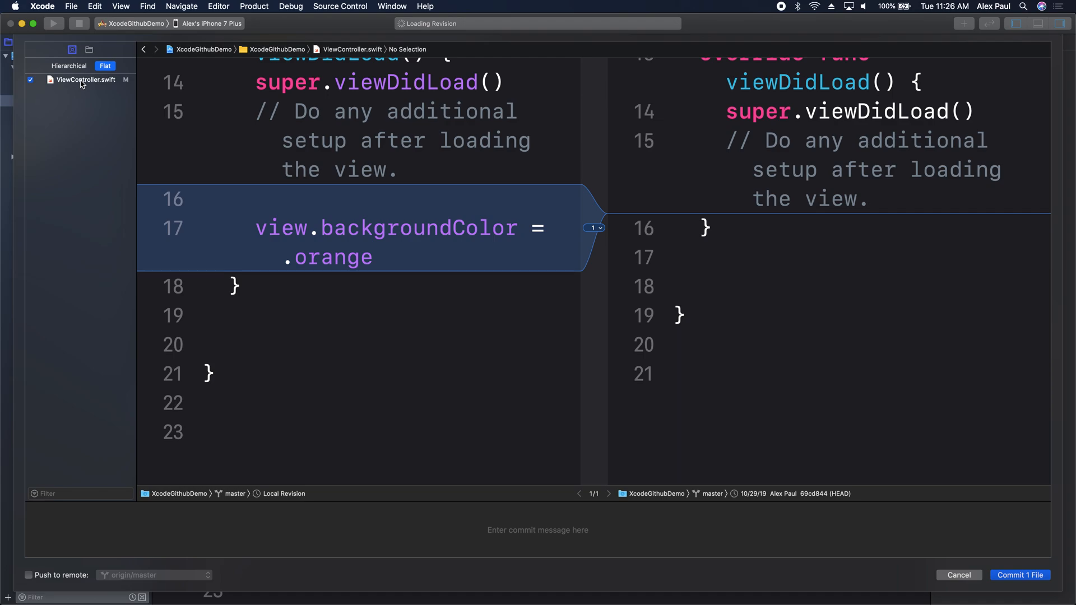
{"action": "left_click", "coordinate": [81, 83]}
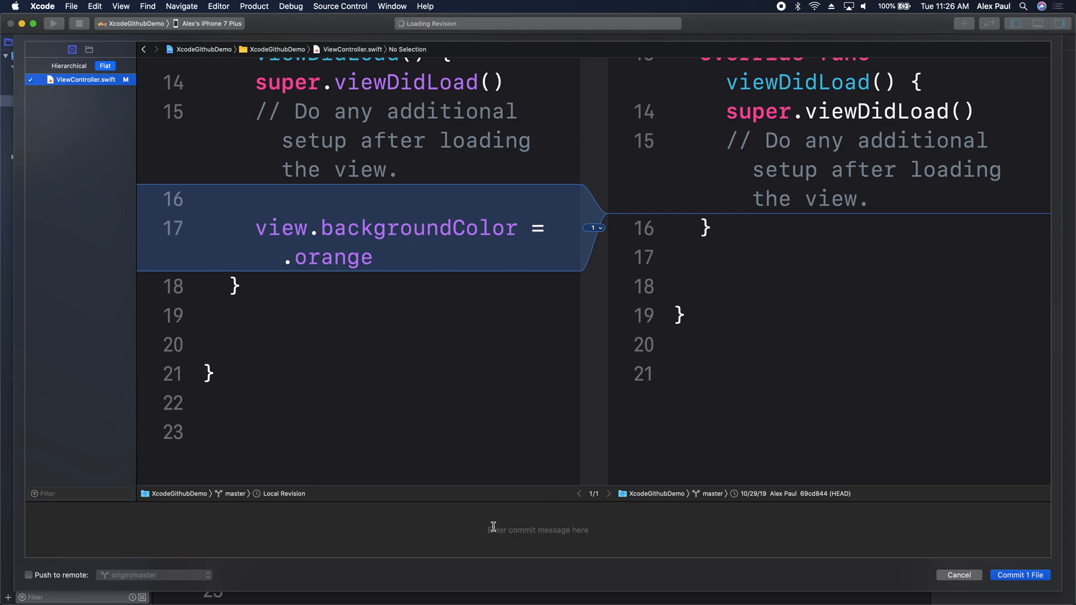
{"action": "left_click", "coordinate": [361, 512]}
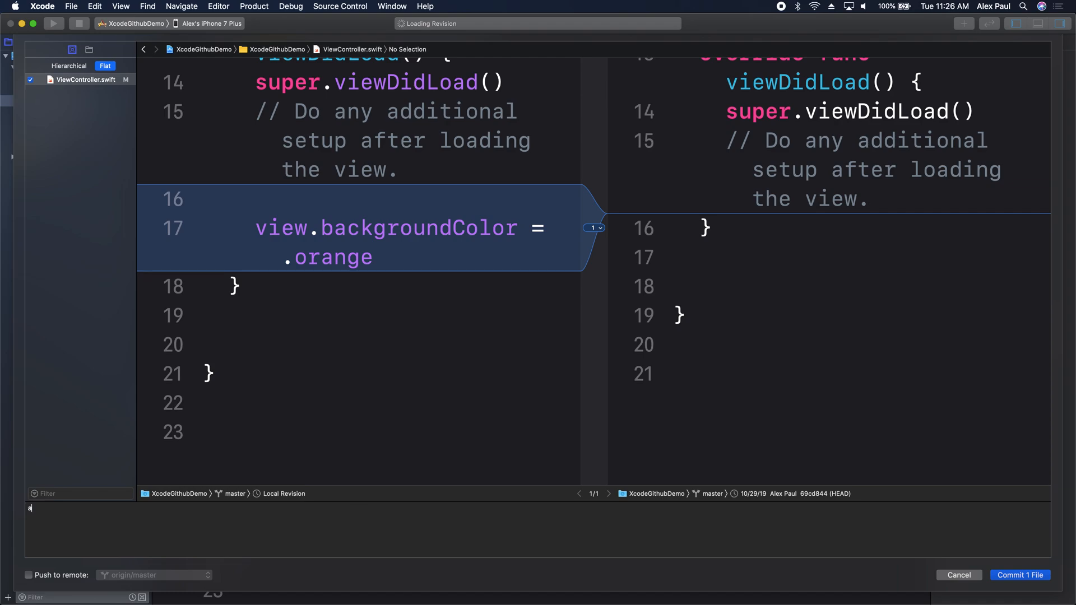
- Commit ViewController.swift with the message 'changed background color'
{"action": "type", "text": "changed background color"}
{"action": "left_click", "coordinate": [1018, 576]}
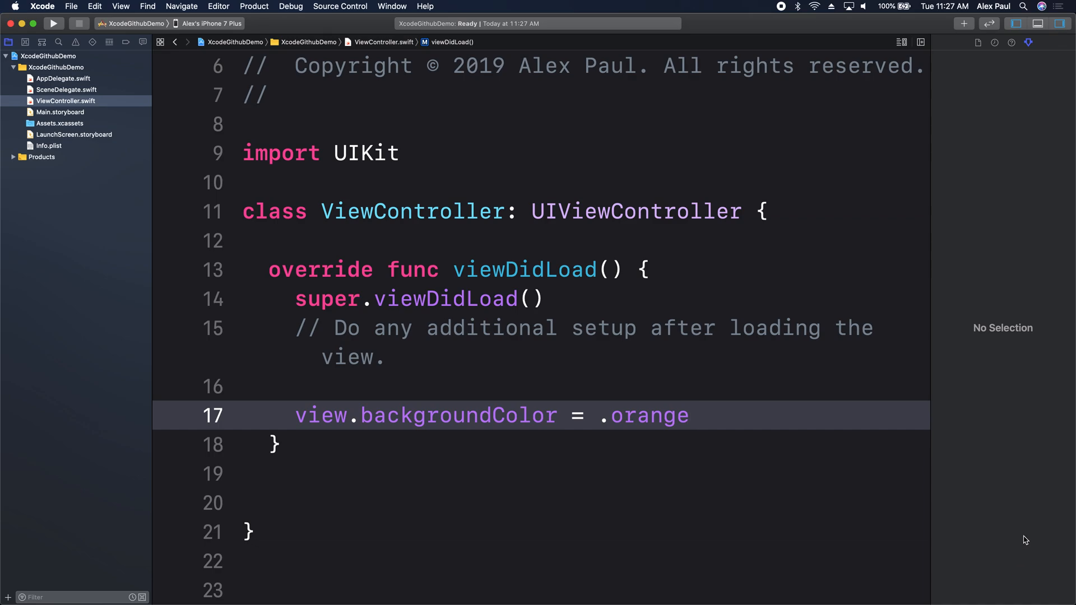
- Push the commit to origin/master, then go back to the browser
{"action": "left_click", "coordinate": [333, 7]}
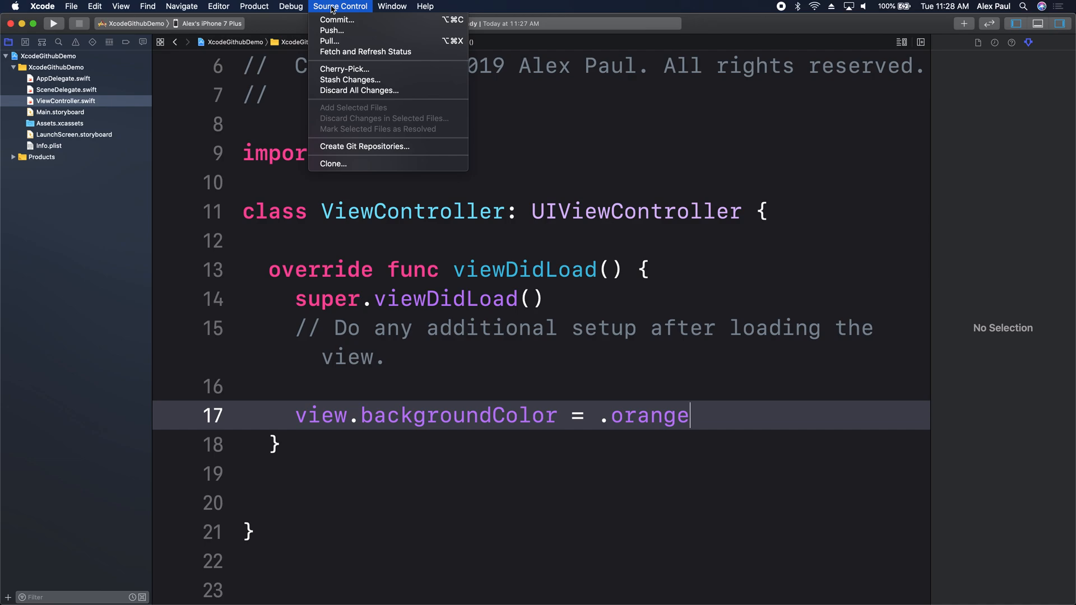
{"action": "left_click", "coordinate": [332, 31]}
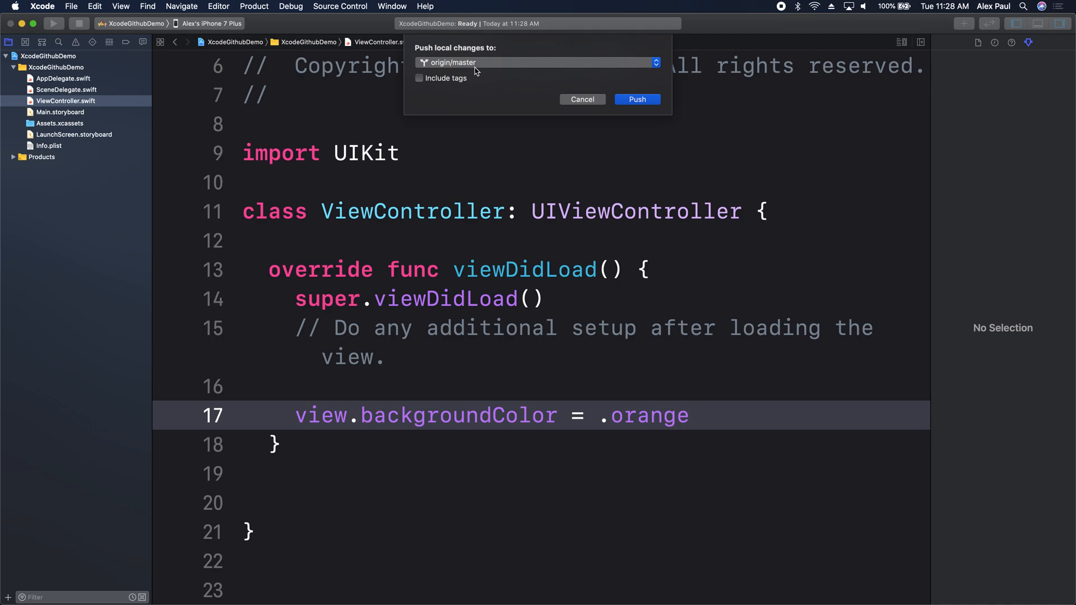
{"action": "left_click", "coordinate": [640, 100]}
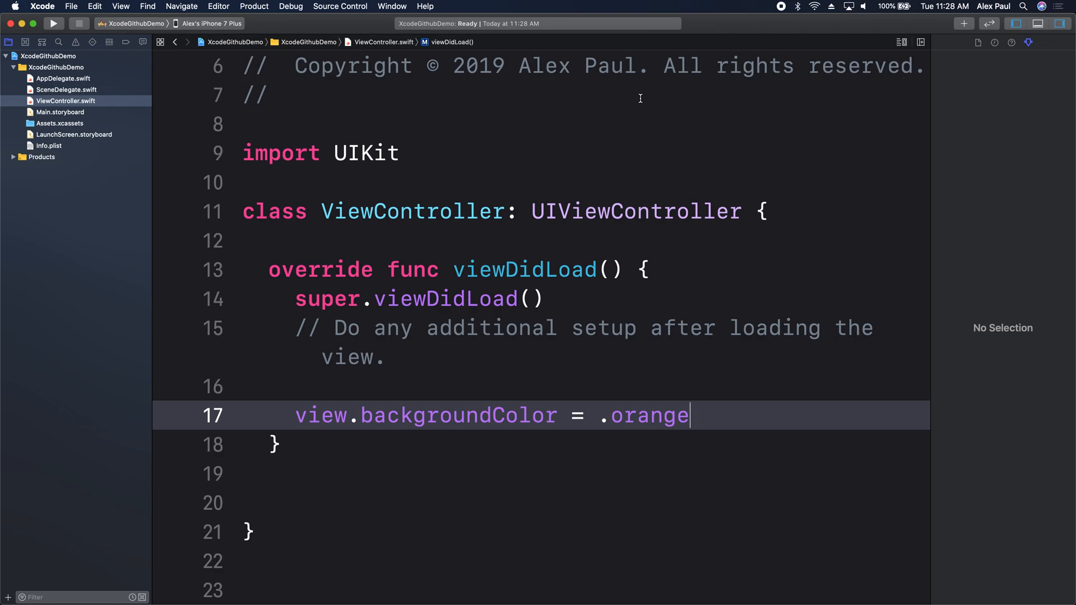
{"action": "key", "text": "ctrl+Left"}
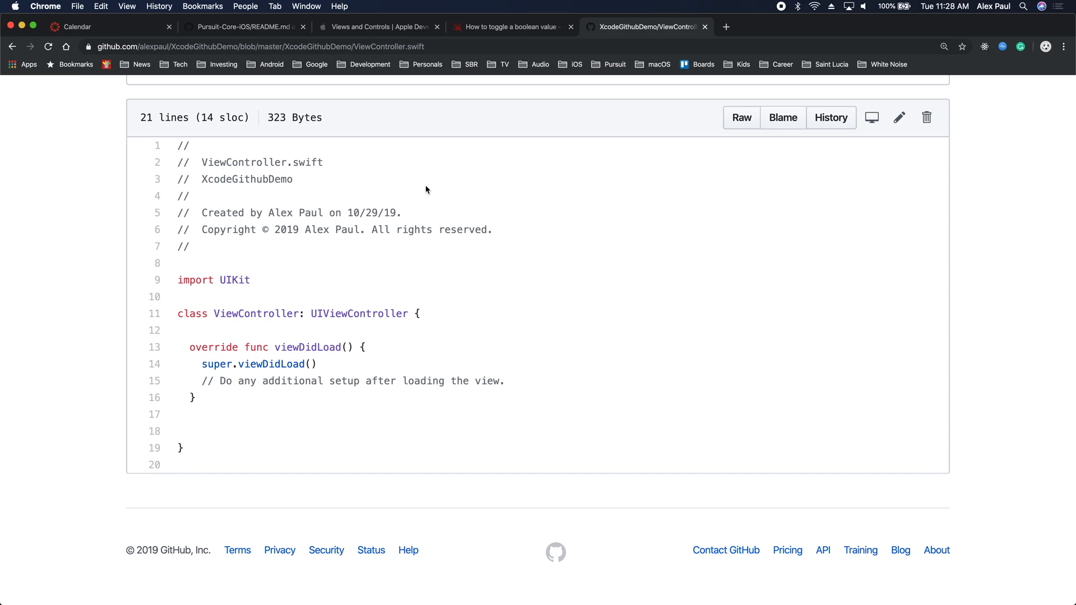
- Reload the GitHub ViewController.swift page to look for the .orange background line
{"action": "key", "text": "super+r"}
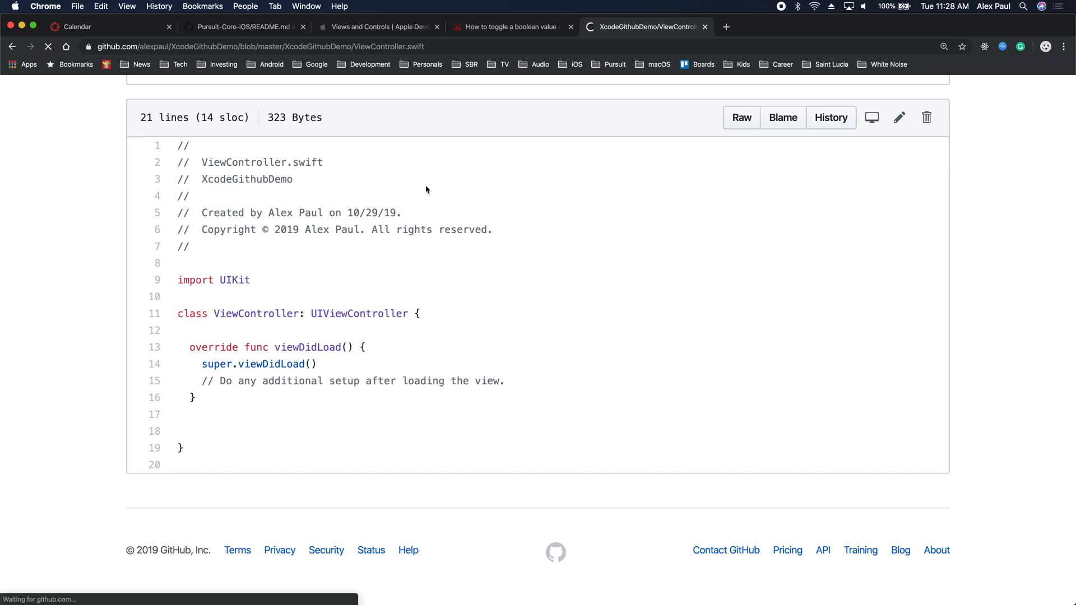